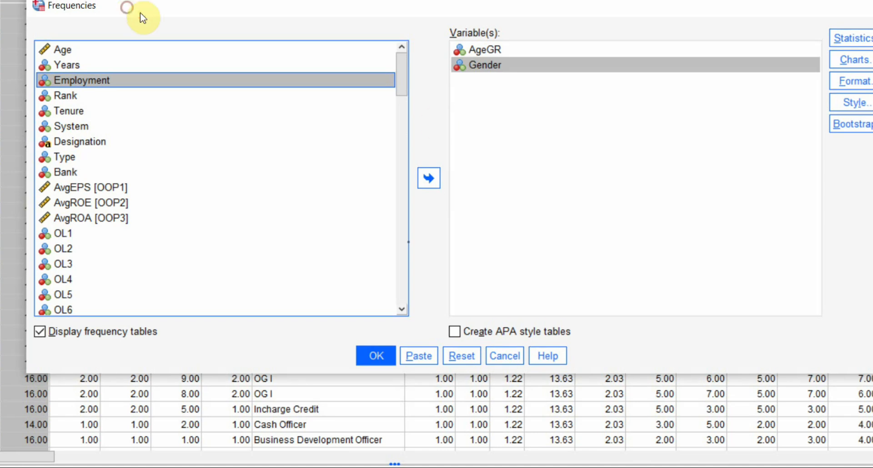
# Add Employment, Rank and Type to the Frequencies variables and run the analysis
pyautogui.click(428, 178)
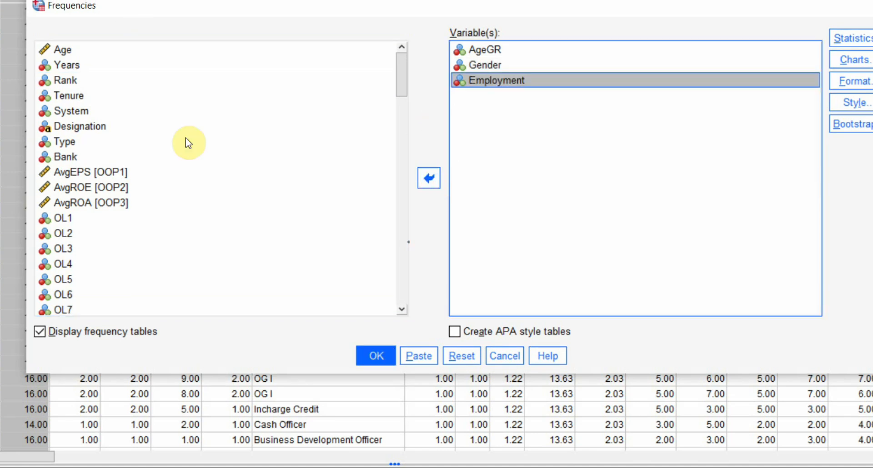
pyautogui.click(59, 80)
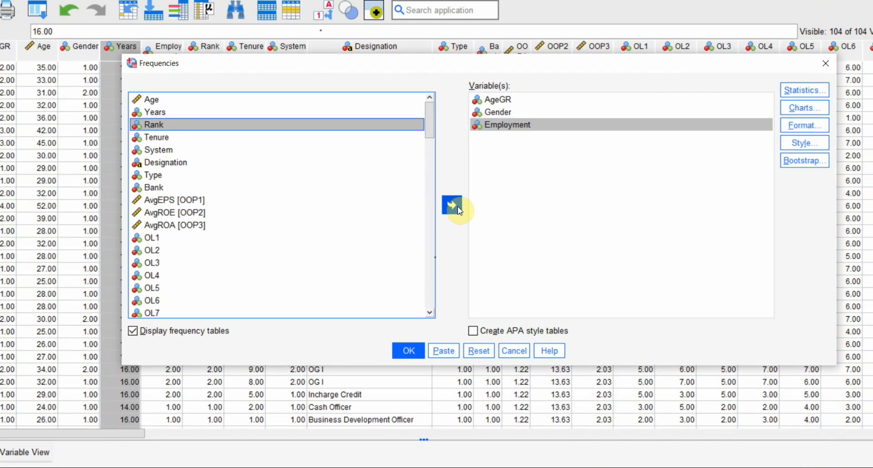
pyautogui.click(428, 178)
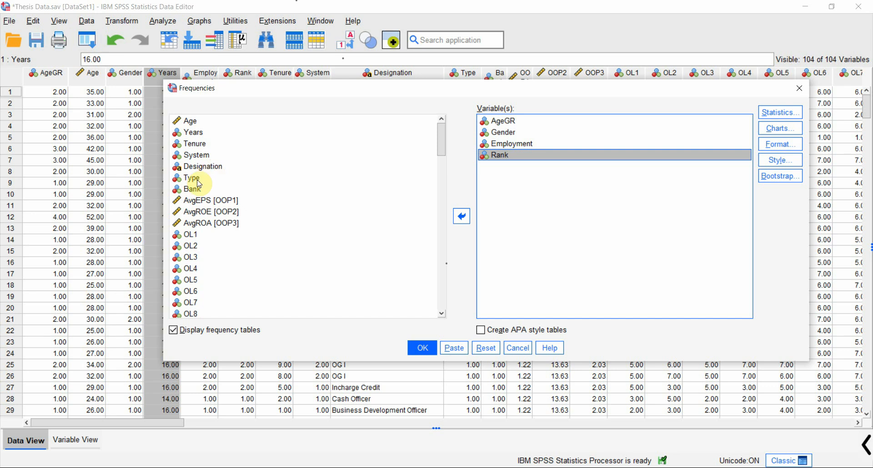
pyautogui.moveTo(253, 92); pyautogui.dragTo(240, 69)
pyautogui.click(181, 155)
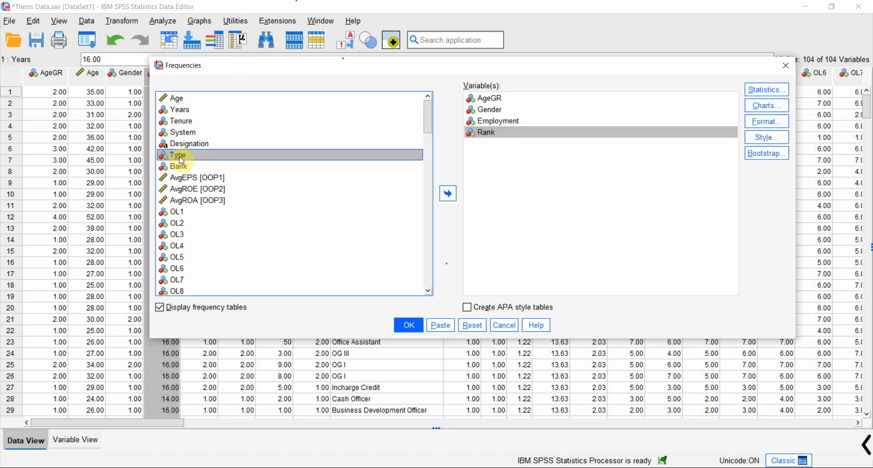
pyautogui.click(448, 194)
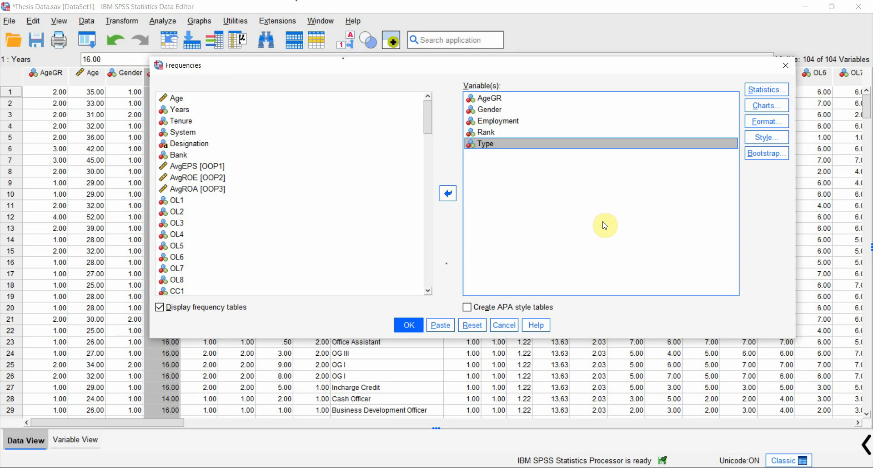
pyautogui.click(406, 325)
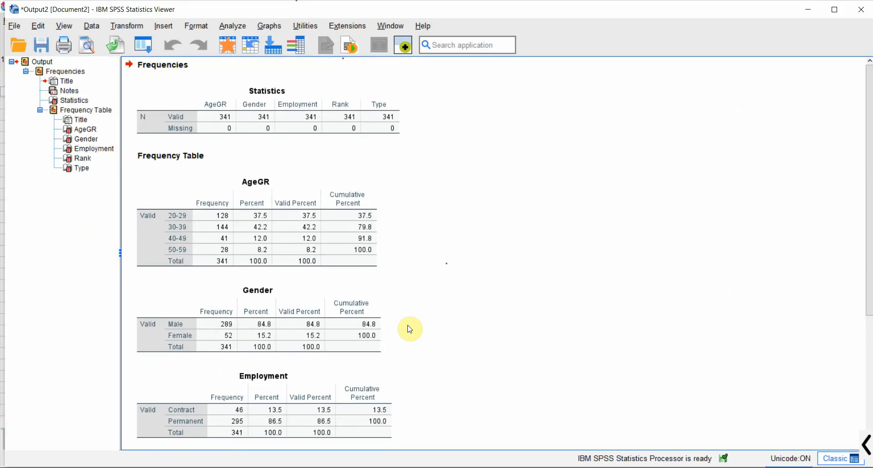
# Copy the AgeGR, Gender, Employment, Rank and Type frequency tables together from the output
pyautogui.click(346, 190)
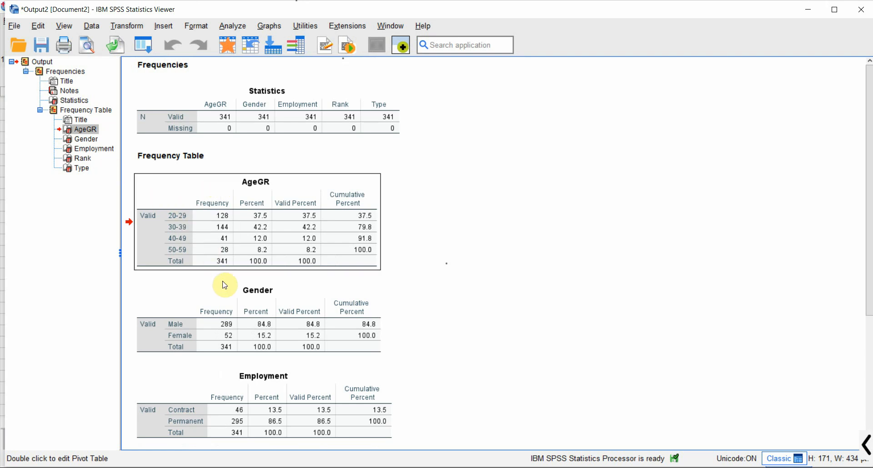
pyautogui.keyDown('ctrl'); pyautogui.click(222, 300); pyautogui.keyUp('ctrl')
pyautogui.keyDown('ctrl'); pyautogui.click(215, 386); pyautogui.keyUp('ctrl')
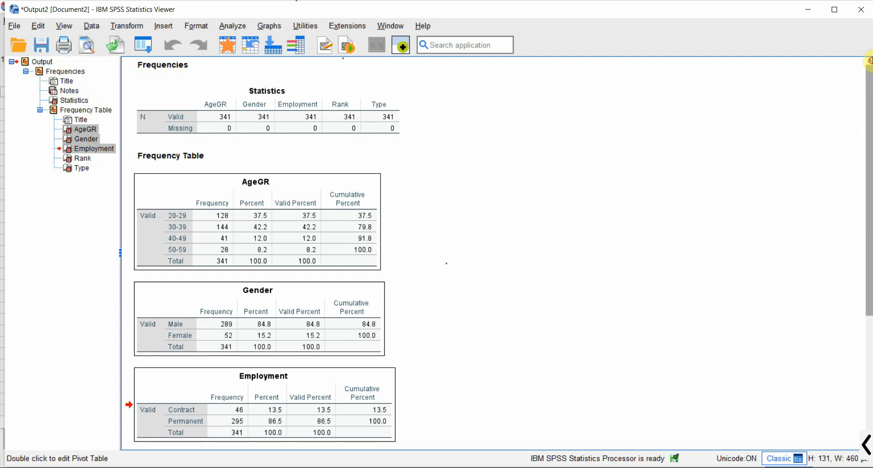
pyautogui.scroll(-3, 394, 276)
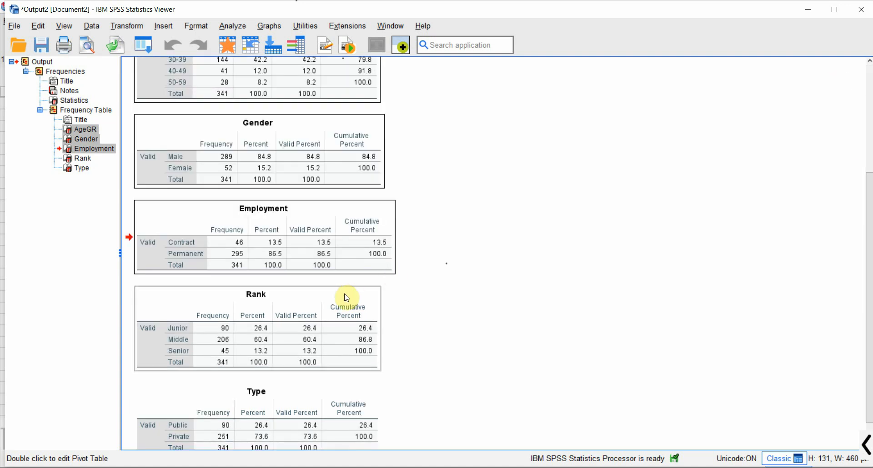
pyautogui.keyDown('ctrl'); pyautogui.click(346, 298); pyautogui.keyUp('ctrl')
pyautogui.keyDown('ctrl'); pyautogui.click(305, 390); pyautogui.keyUp('ctrl')
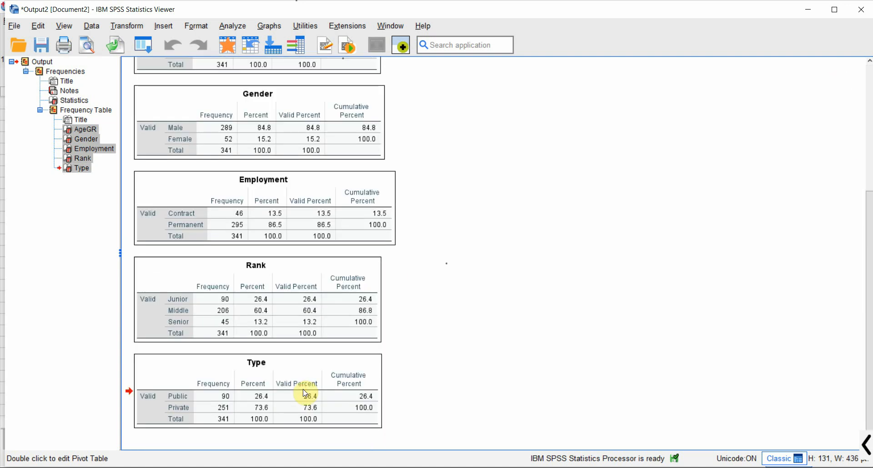
pyautogui.hotkey('ctrl', 'c')
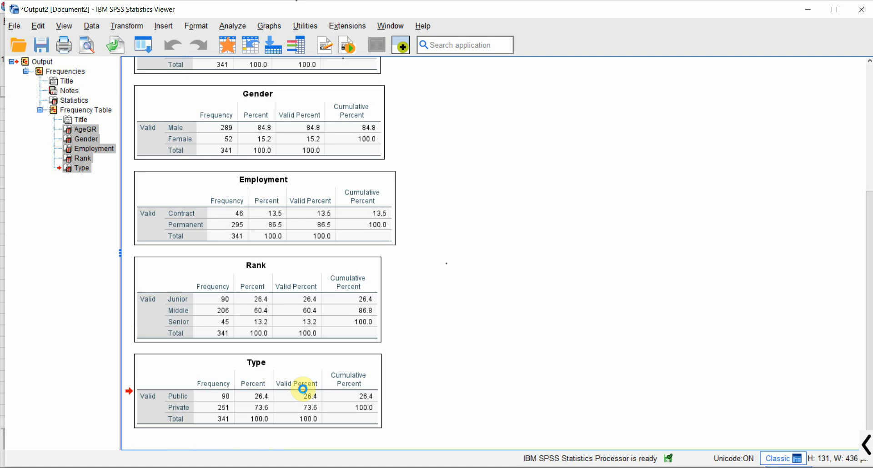
pyautogui.click(38, 27)
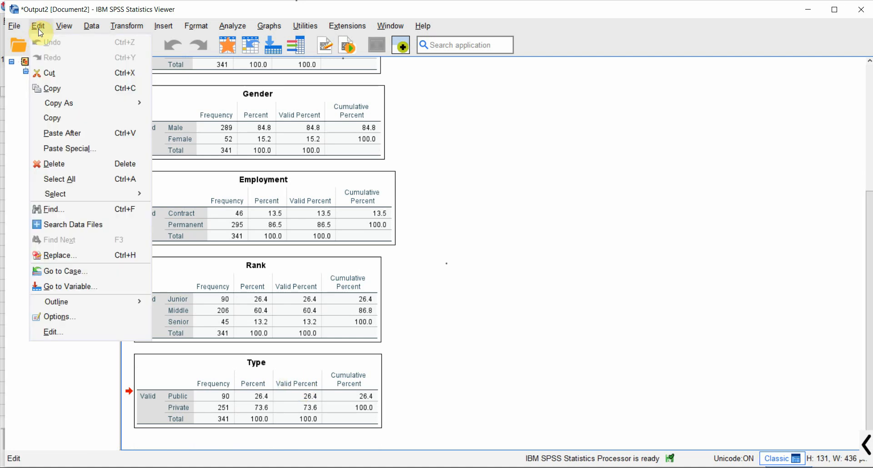
pyautogui.click(64, 88)
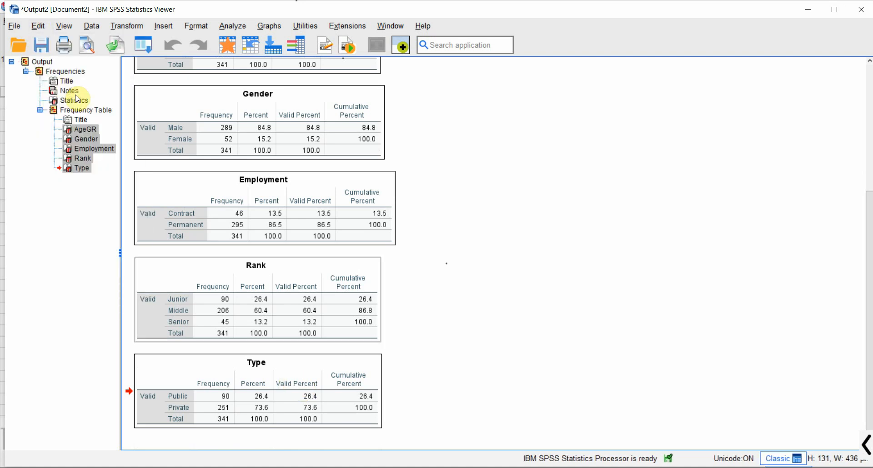
# Switch to the blank Word document and paste the copied frequency tables
pyautogui.click(446, 467)
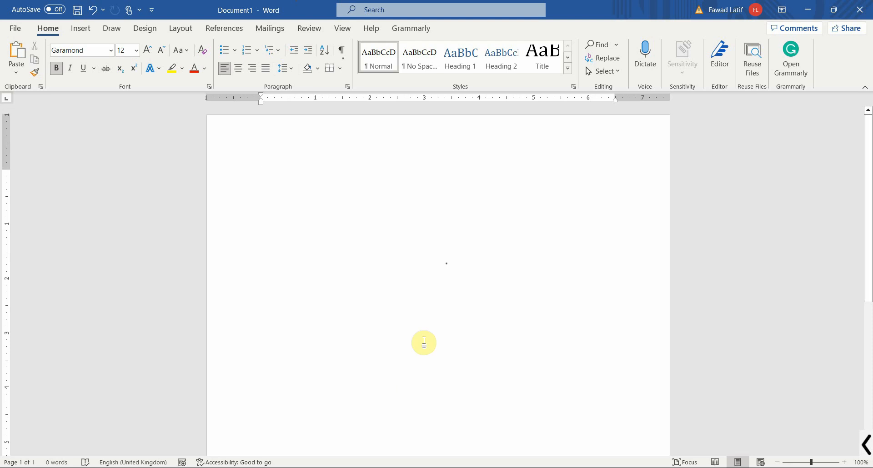
pyautogui.hotkey('ctrl', 'v')
pyautogui.scroll(10, 400, 239)
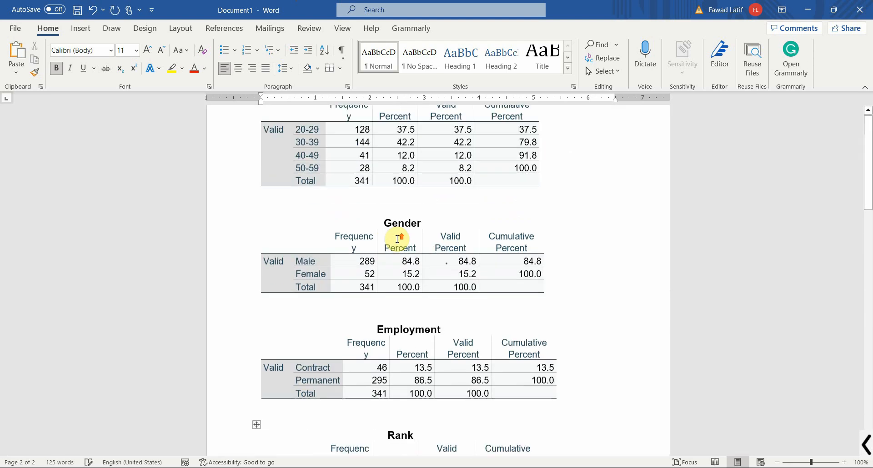
# Apply All Borders to the whole AgeGR table
pyautogui.rightClick(383, 186)
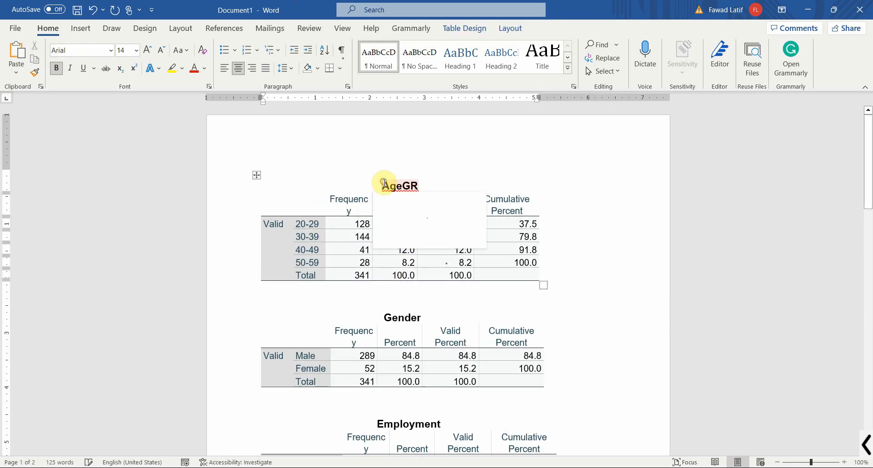
pyautogui.click(254, 175)
pyautogui.click(256, 175)
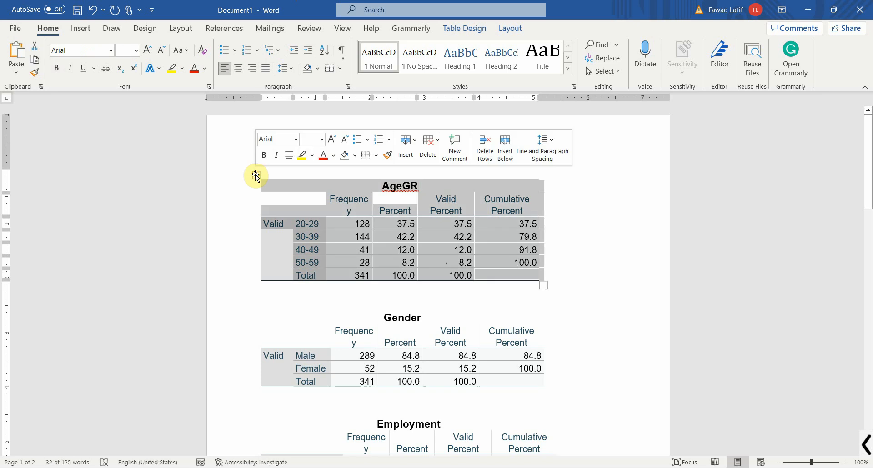
pyautogui.click(340, 70)
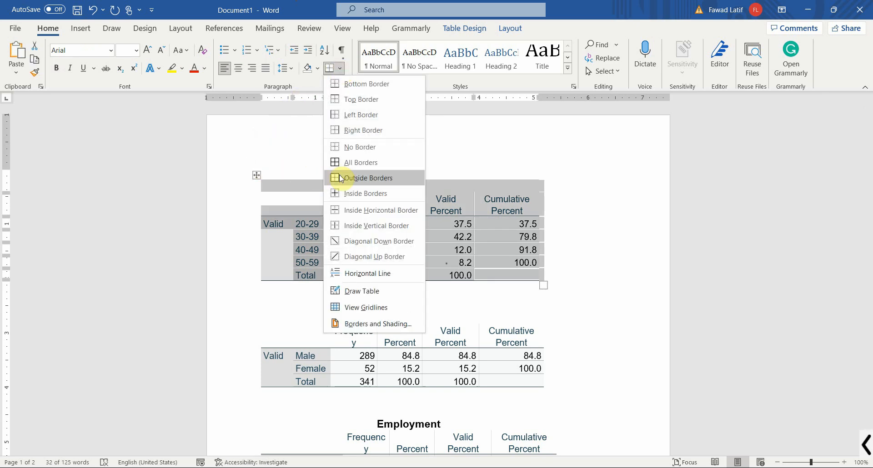
pyautogui.click(356, 163)
# Apply All Borders to the Gender and Employment tables
pyautogui.click(314, 316)
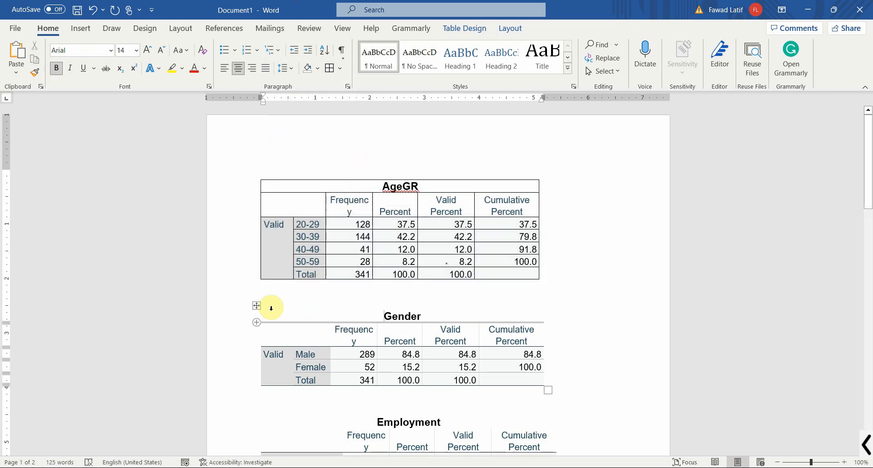
pyautogui.click(254, 314)
pyautogui.click(257, 306)
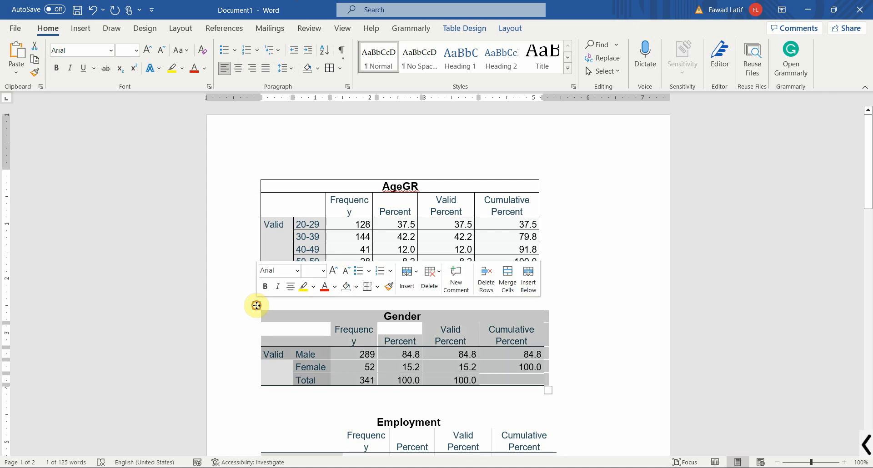
pyautogui.click(331, 69)
pyautogui.scroll(-4, 322, 245)
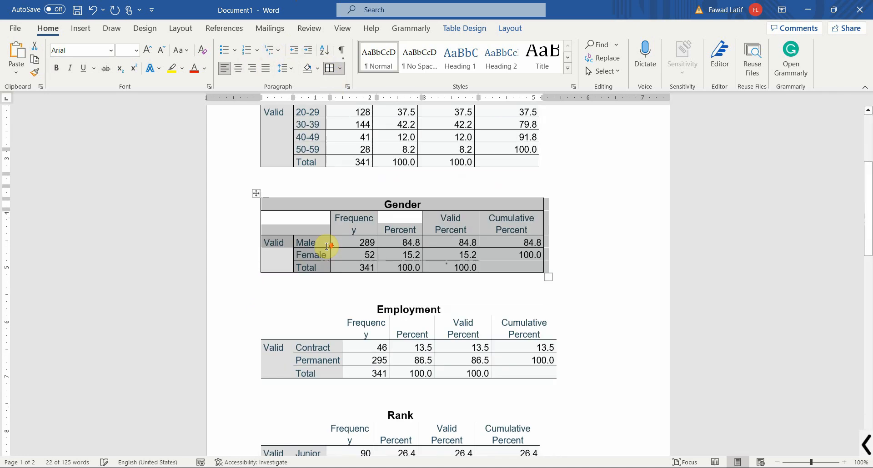
pyautogui.click(305, 251)
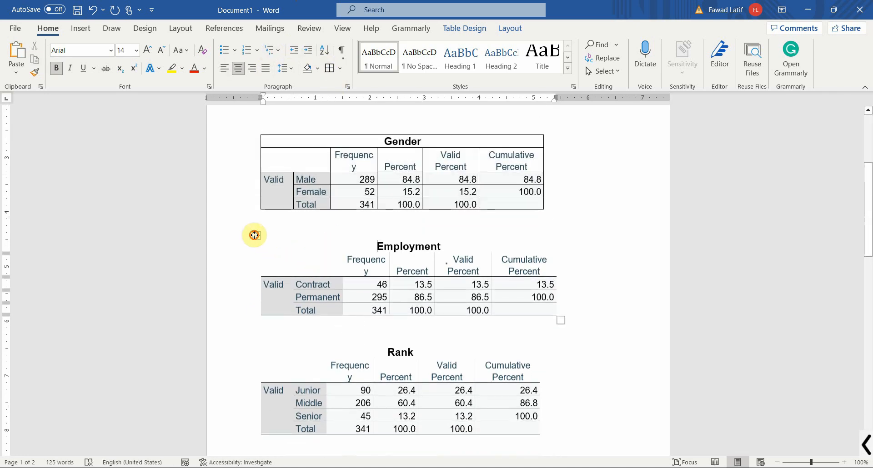
pyautogui.click(256, 235)
pyautogui.click(328, 68)
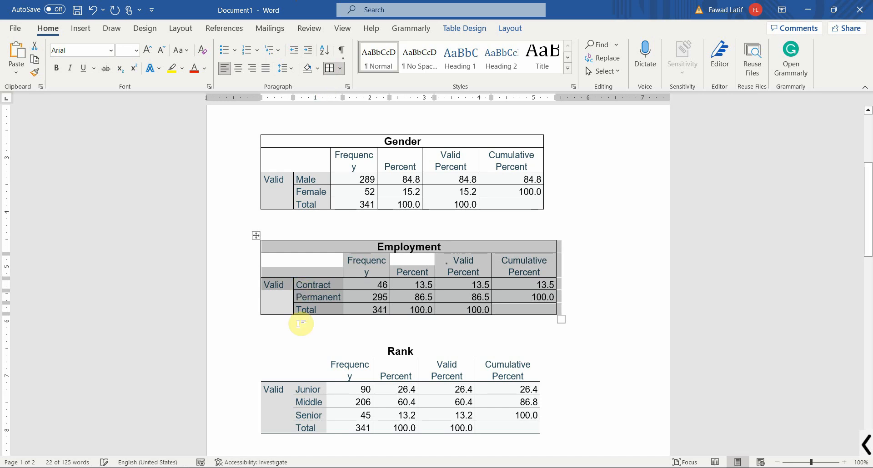
# Apply All Borders to the Rank table and to the Type table that spans both pages
pyautogui.click(293, 344)
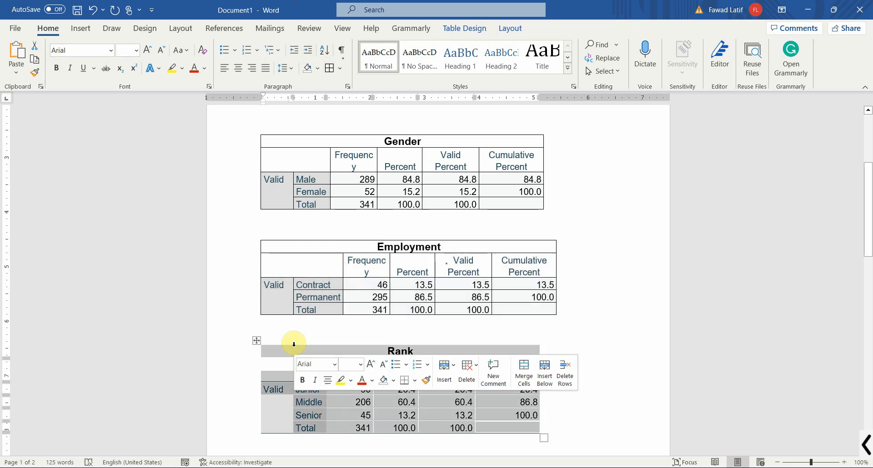
pyautogui.click(321, 66)
pyautogui.scroll(-2, 329, 72)
pyautogui.scroll(-4, 302, 227)
pyautogui.click(286, 335)
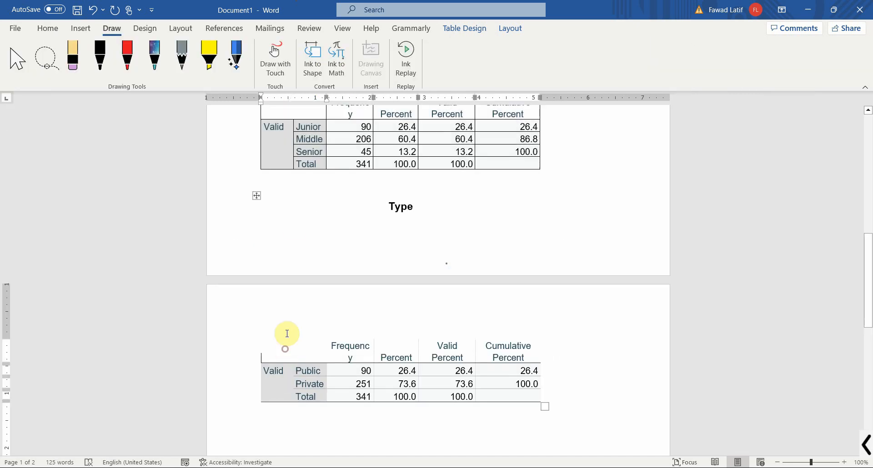
pyautogui.click(256, 196)
pyautogui.click(48, 28)
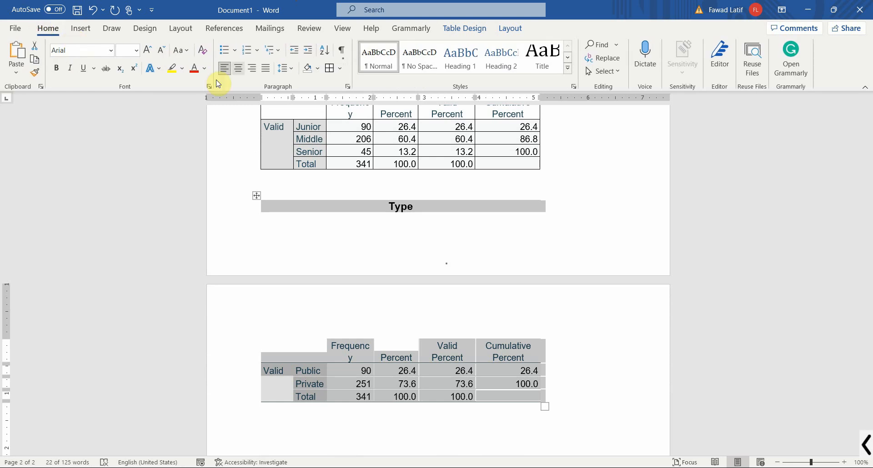
pyautogui.click(323, 67)
# Remove the blank lines separating the AgeGR, Gender and Employment tables so they stack directly
pyautogui.scroll(15, 343, 220)
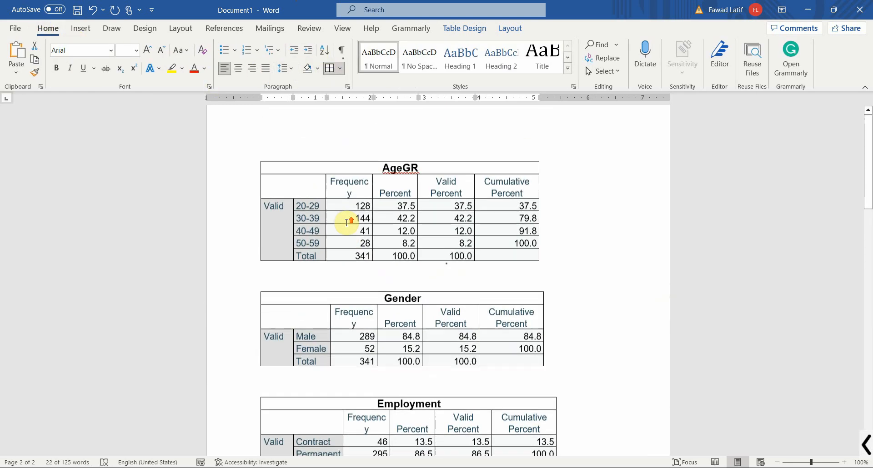
pyautogui.click(339, 282)
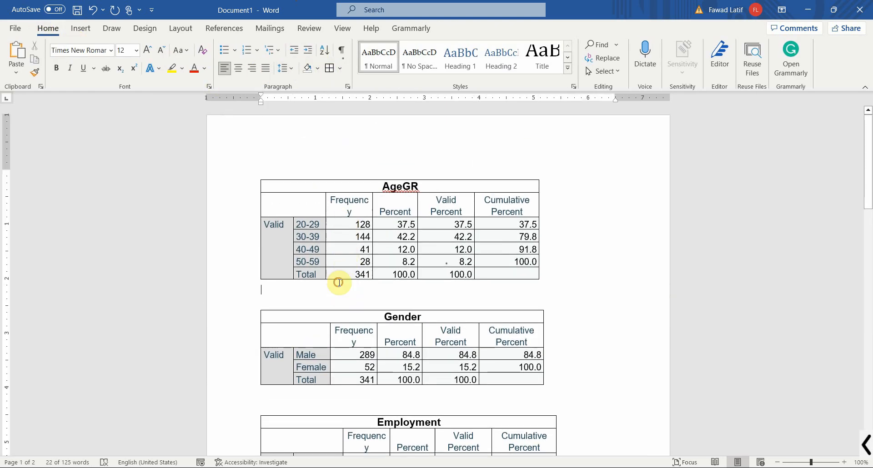
pyautogui.press('Delete')
pyautogui.press('Delete')
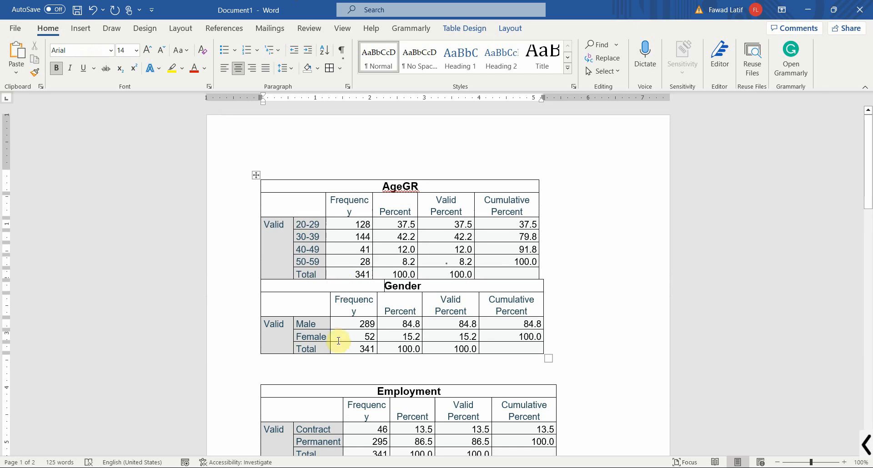
pyautogui.click(335, 356)
pyautogui.press('Delete')
pyautogui.press('Delete')
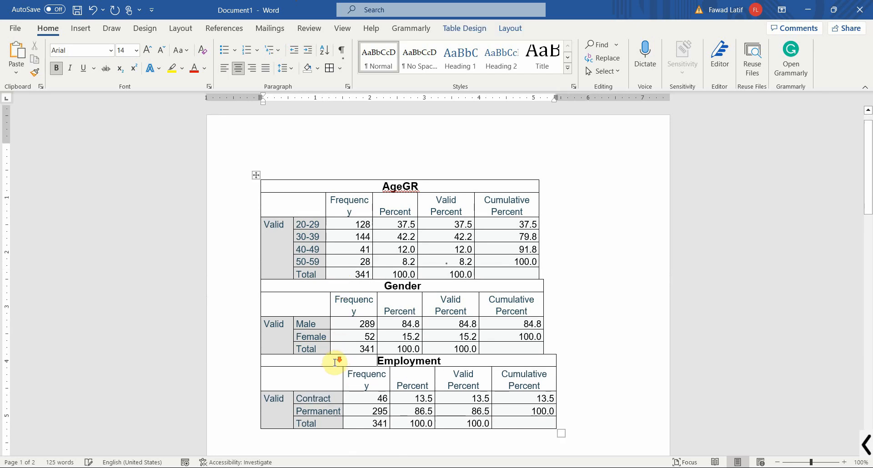
# Remove the blank lines separating the Employment, Rank and Type tables so they stack directly
pyautogui.scroll(-3, 335, 362)
pyautogui.click(280, 256)
pyautogui.press('Delete')
pyautogui.press('Delete')
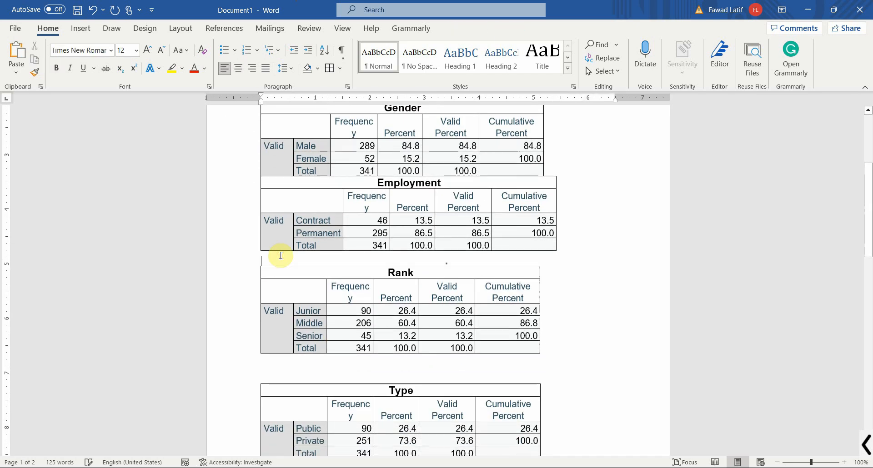
pyautogui.click(275, 351)
pyautogui.press('Delete')
pyautogui.press('Delete')
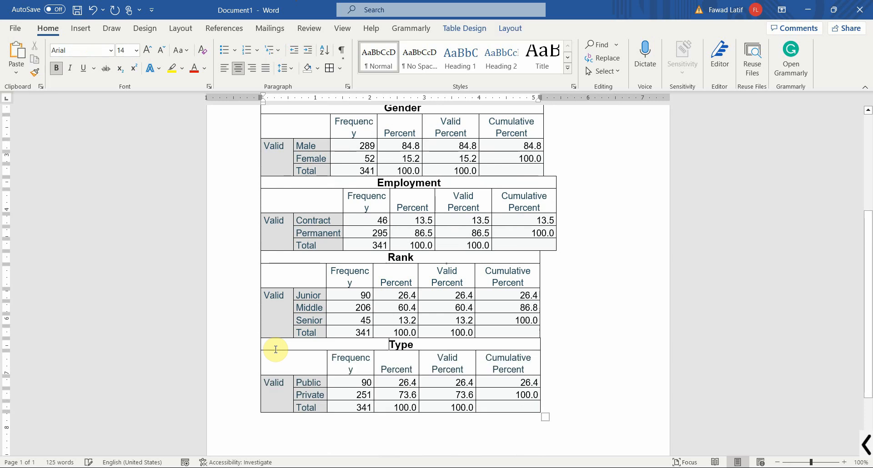
# Widen the Cumulative Percent columns so all five stacked tables share a right edge at about 5.6 on the ruler
pyautogui.scroll(-1, 276, 349)
pyautogui.scroll(-2, 276, 350)
pyautogui.scroll(8, 341, 323)
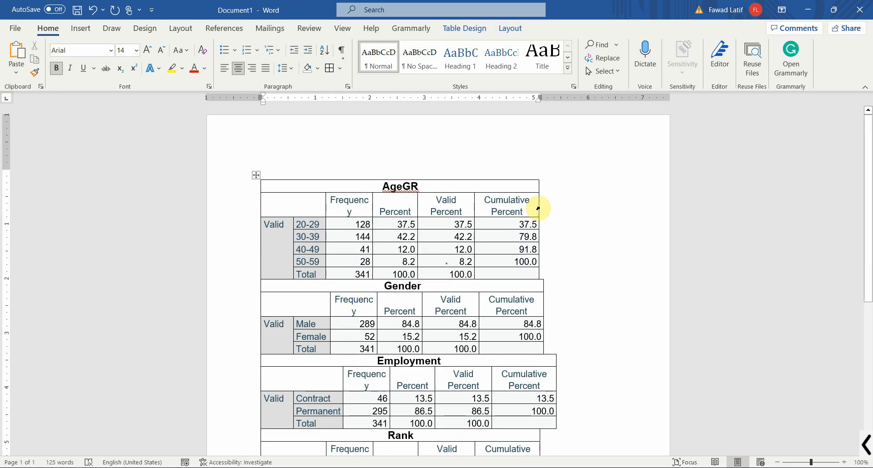
pyautogui.moveTo(537, 207); pyautogui.dragTo(567, 197)
pyautogui.scroll(-2, 546, 283)
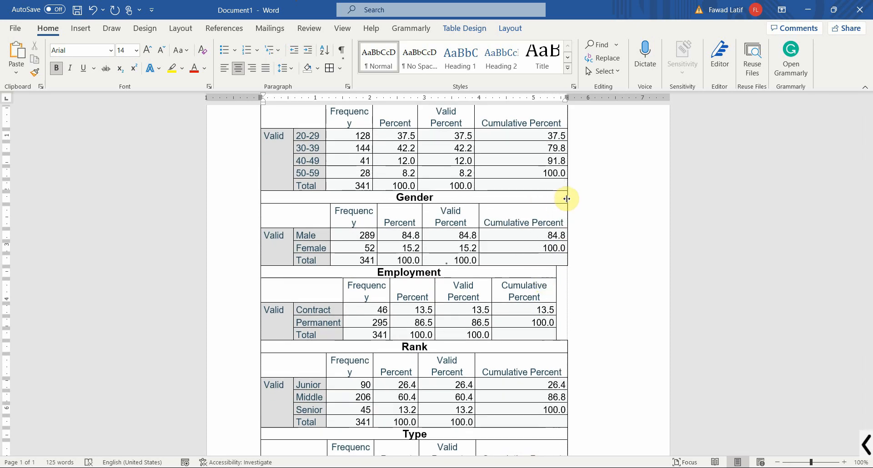
pyautogui.moveTo(555, 271); pyautogui.dragTo(568, 272)
pyautogui.scroll(-5, 528, 367)
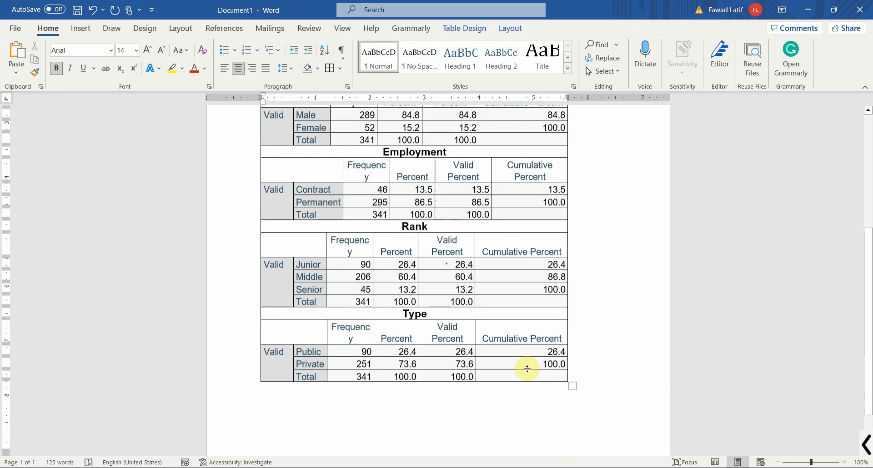
# Clear the AgeGR title from the first block and enter "Age" in the empty header cell beneath it
pyautogui.scroll(8, 526, 368)
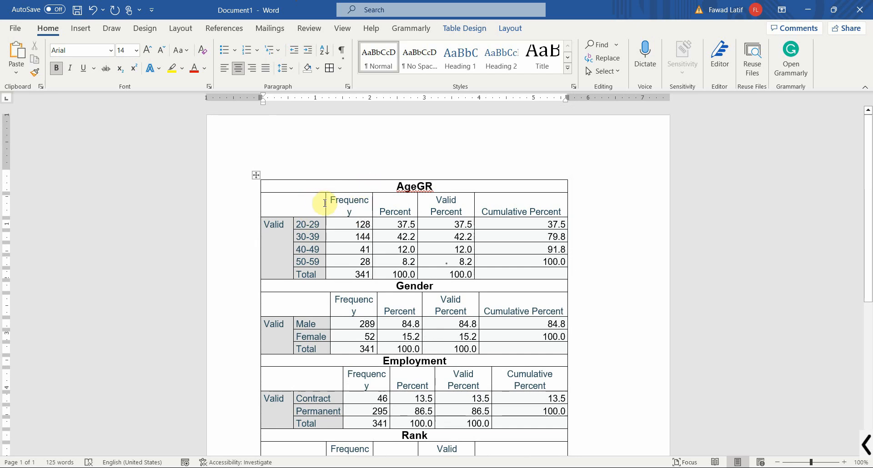
pyautogui.rightClick(367, 185)
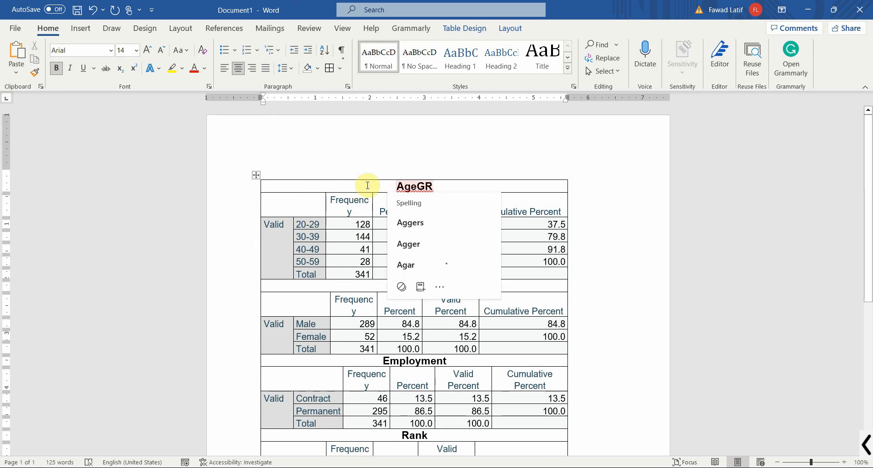
pyautogui.click(367, 185)
pyautogui.doubleClick(368, 186)
pyautogui.press('Delete')
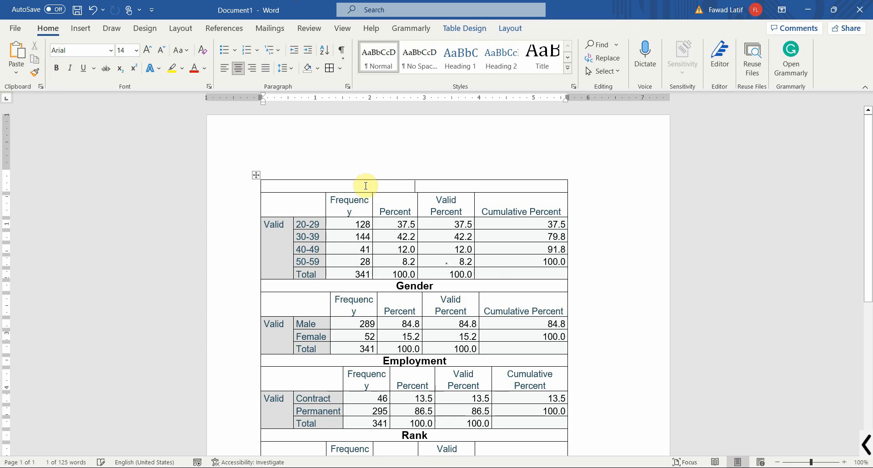
pyautogui.click(288, 211)
pyautogui.write('Age')
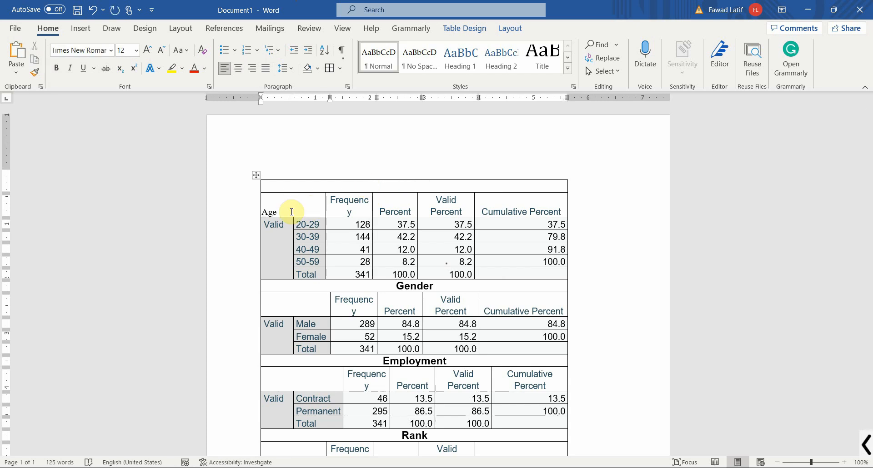
# Label the empty header cells of the remaining four blocks "Gender", "Employment", "Rank" and "Type of Bank"
pyautogui.write('Gender')
pyautogui.click(262, 385)
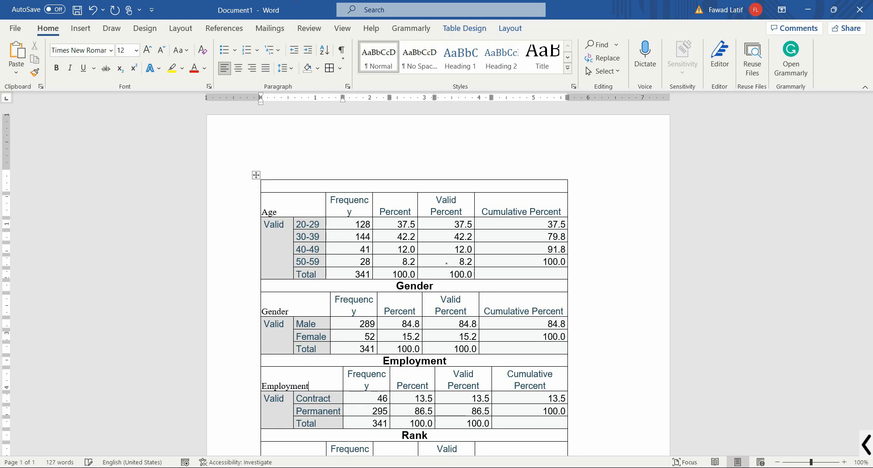
pyautogui.press('Down')
pyautogui.press('Down')
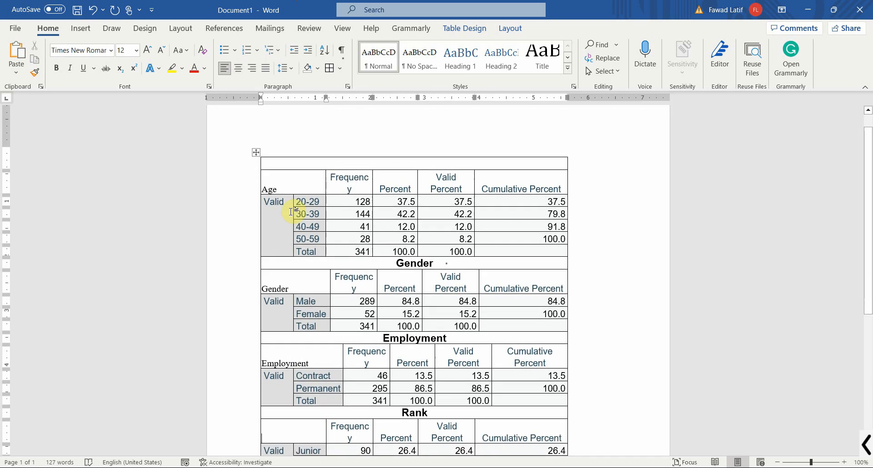
pyautogui.write('Rank')
pyautogui.scroll(-5, 369, 170)
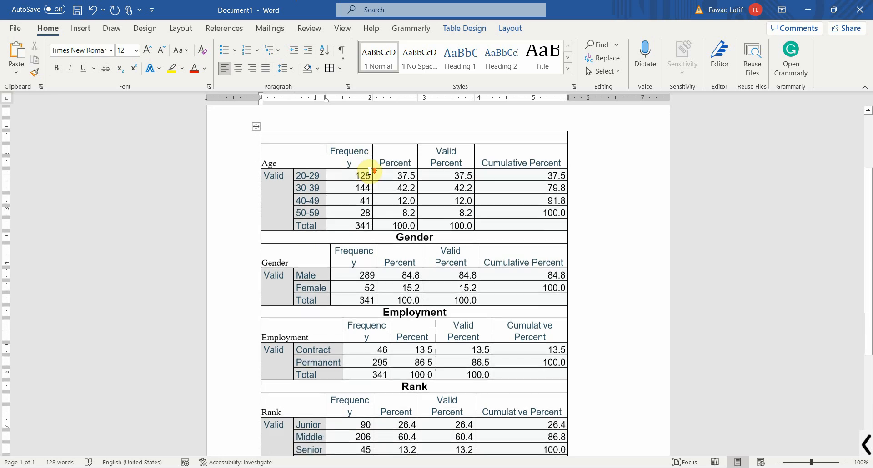
pyautogui.click(298, 325)
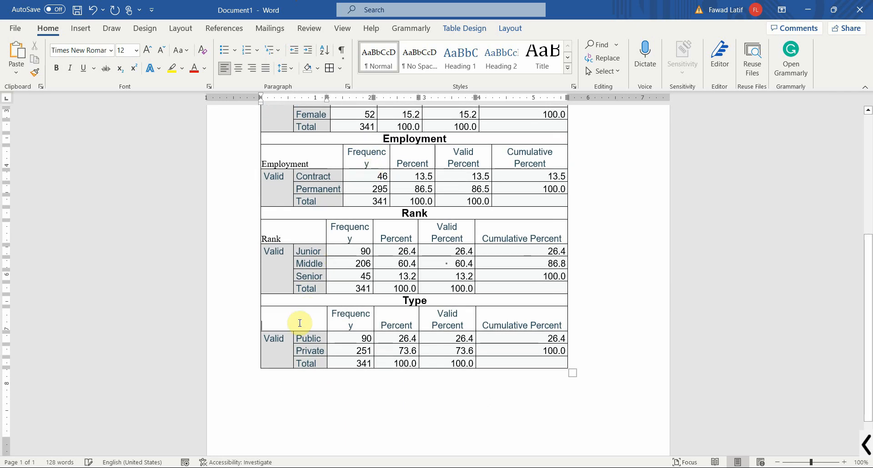
pyautogui.write('Type of Bank')
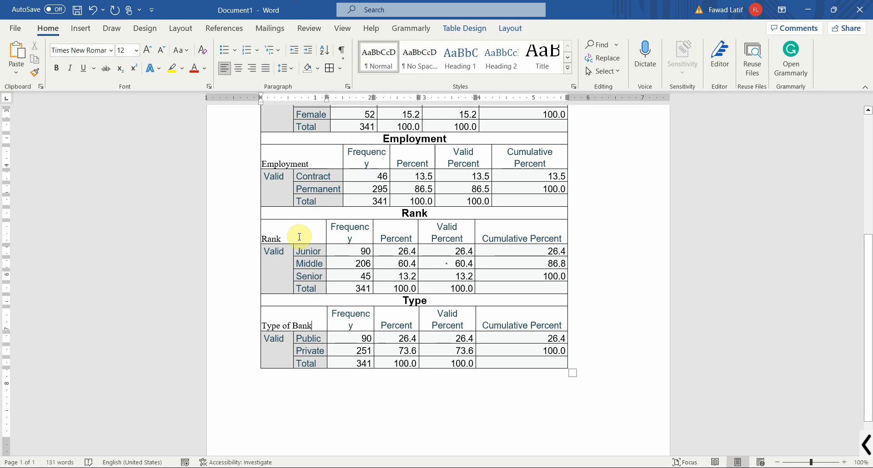
# Extend the Rank label to "Job Rank" and the Employment label to "Type of Employment"
pyautogui.click(263, 239)
pyautogui.write('Job')
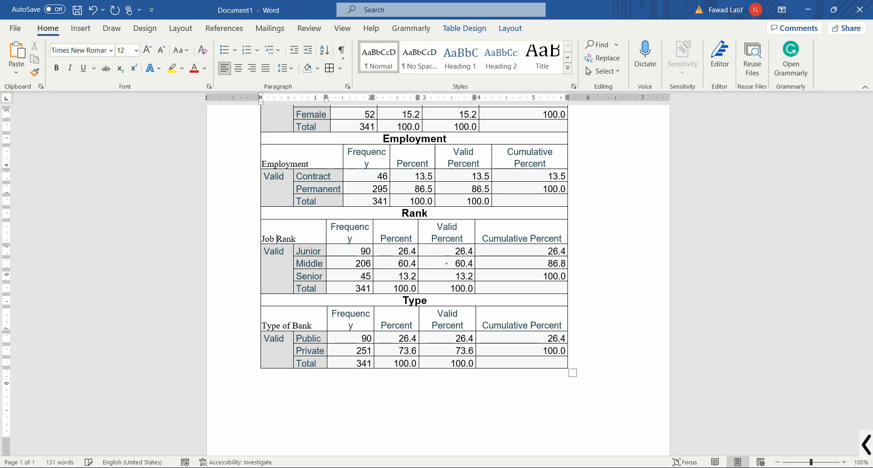
pyautogui.click(308, 163)
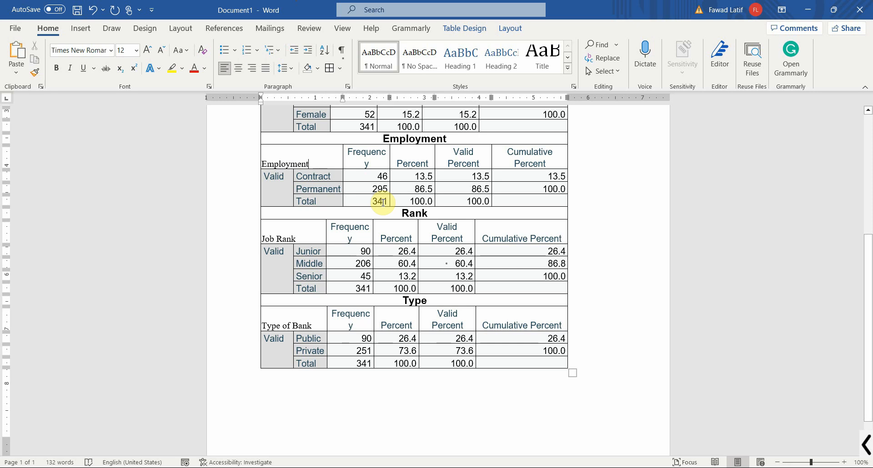
pyautogui.write('Type of')
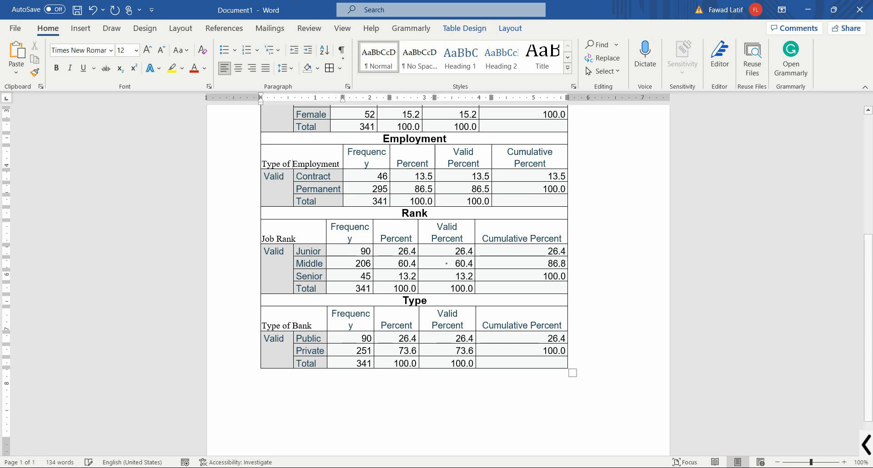
# Delete the empty title row above the Age block
pyautogui.scroll(5, 396, 209)
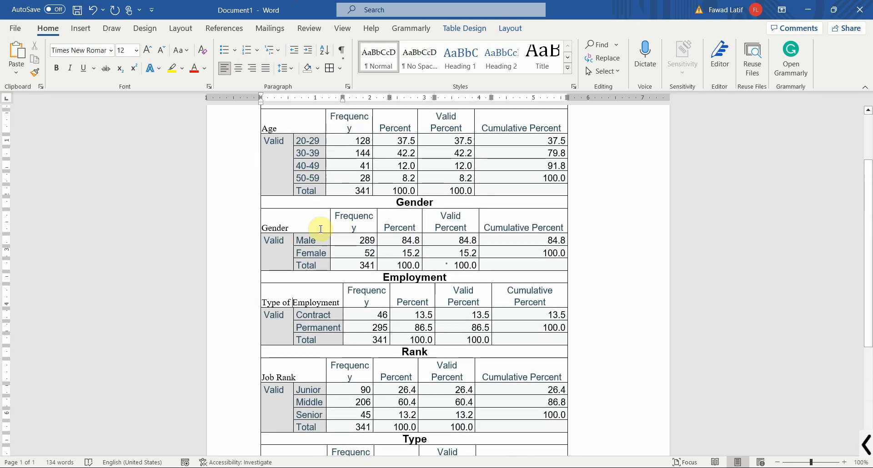
pyautogui.scroll(3, 314, 228)
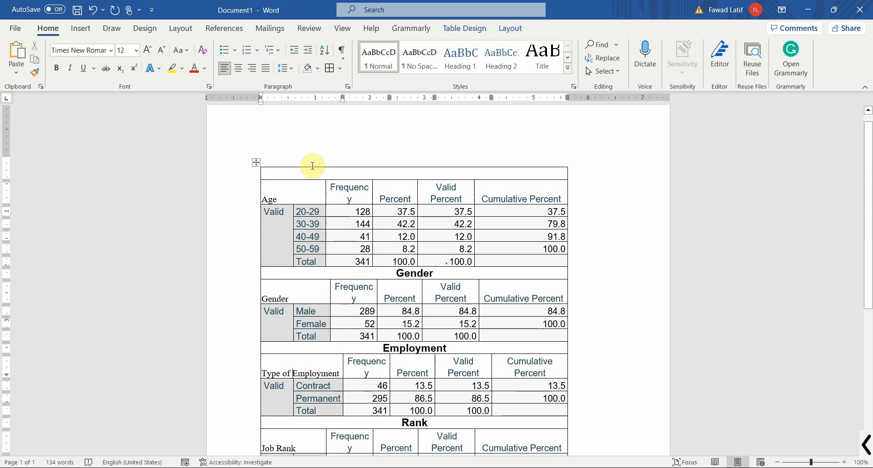
pyautogui.click(311, 170)
pyautogui.doubleClick(312, 170)
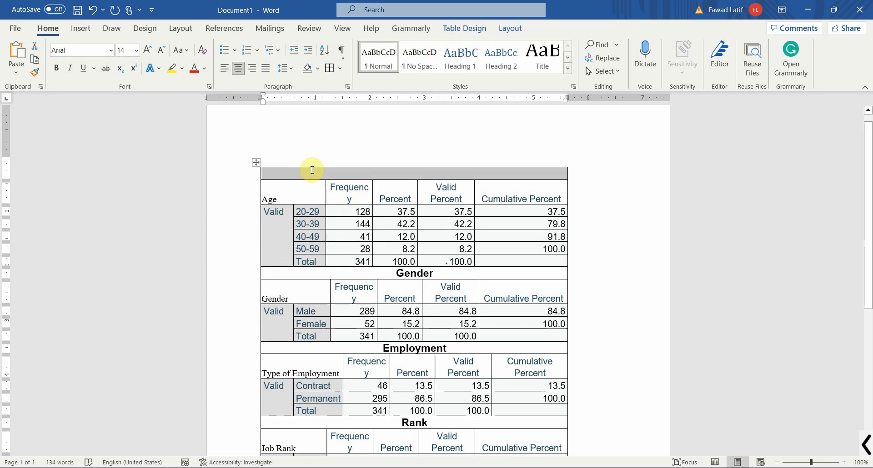
pyautogui.press('BackSpace')
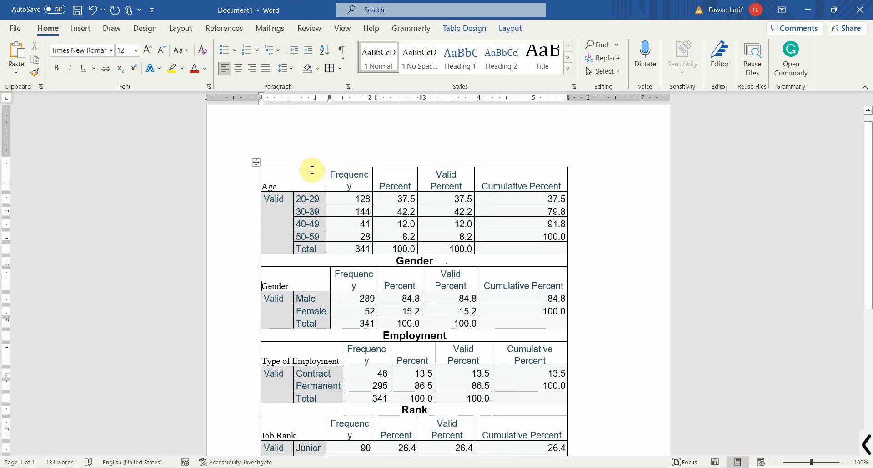
# Delete the bold Gender title row between the Age and Gender blocks
pyautogui.press('Down')
pyautogui.hotkey('shift', 'Right')
pyautogui.hotkey('shift', 'Right')
pyautogui.hotkey('shift', 'Right')
pyautogui.hotkey('shift', 'Right')
pyautogui.hotkey('shift', 'Right')
pyautogui.hotkey('shift', 'Right')
pyautogui.hotkey('shift', 'Right')
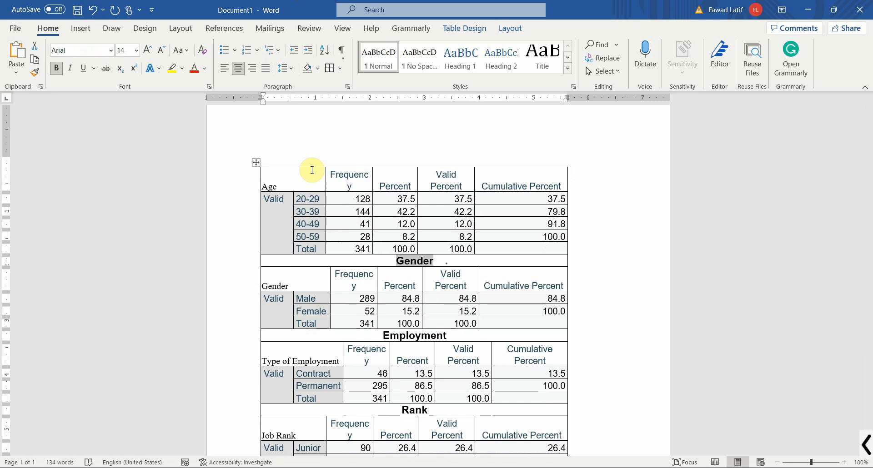
pyautogui.press('BackSpace')
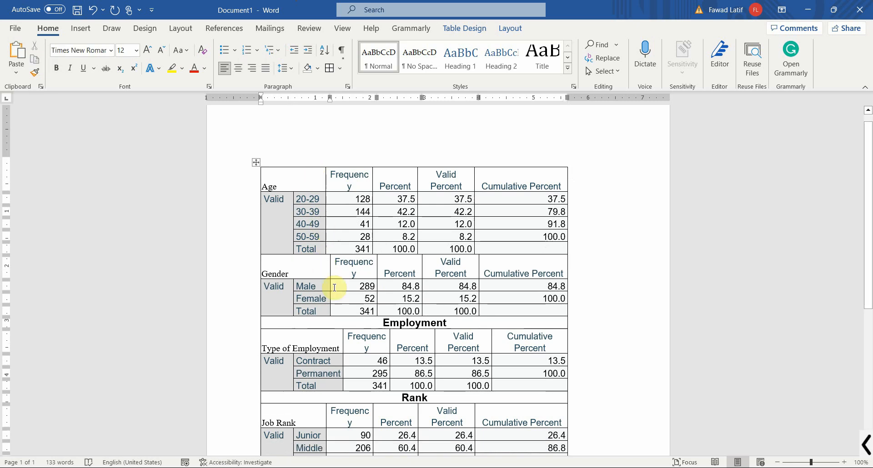
# Delete the bold Employment title row above the Type of Employment block
pyautogui.click(363, 327)
pyautogui.hotkey('shift', 'End')
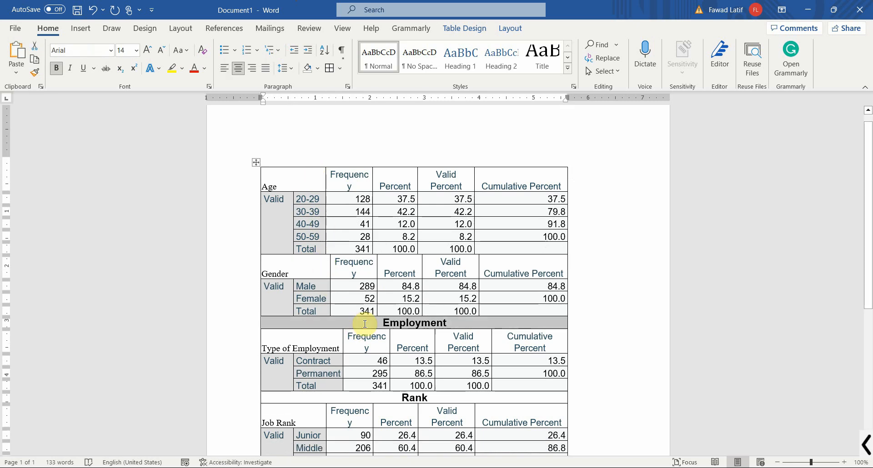
pyautogui.hotkey('shift', 'Right')
pyautogui.press('BackSpace')
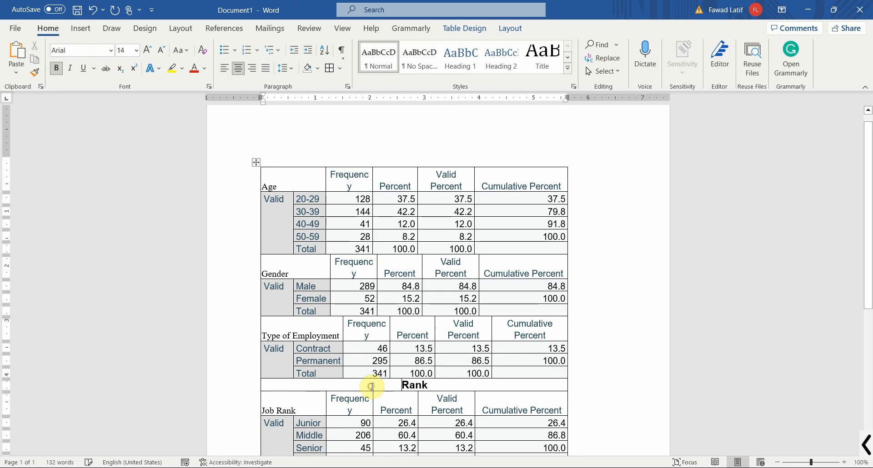
# Delete the bold Rank and Type title rows above the Job Rank and Type of Bank blocks
pyautogui.tripleClick(372, 387)
pyautogui.press('BackSpace')
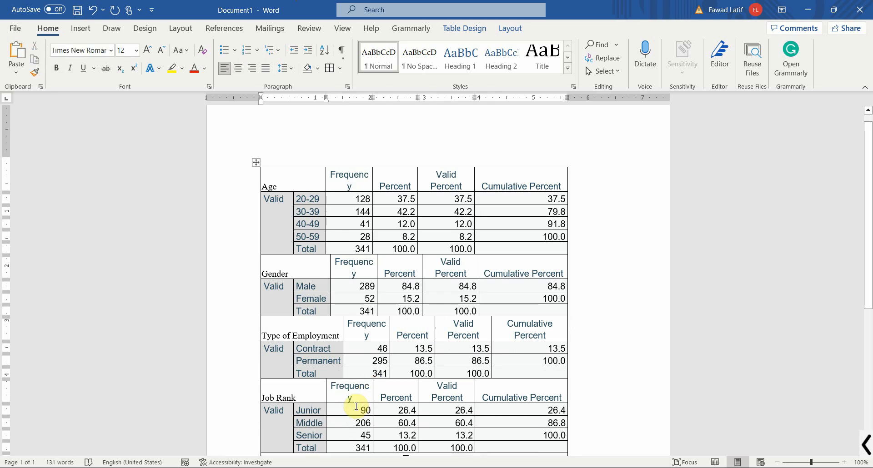
pyautogui.scroll(-3, 357, 408)
pyautogui.tripleClick(348, 373)
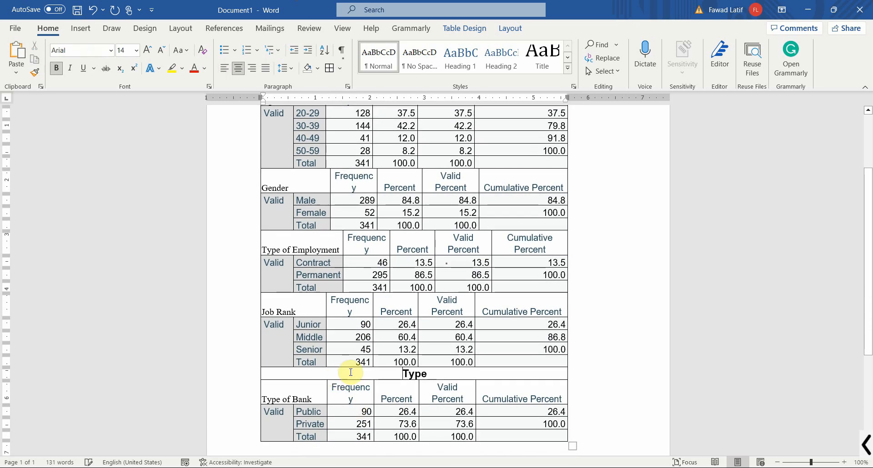
pyautogui.press('BackSpace')
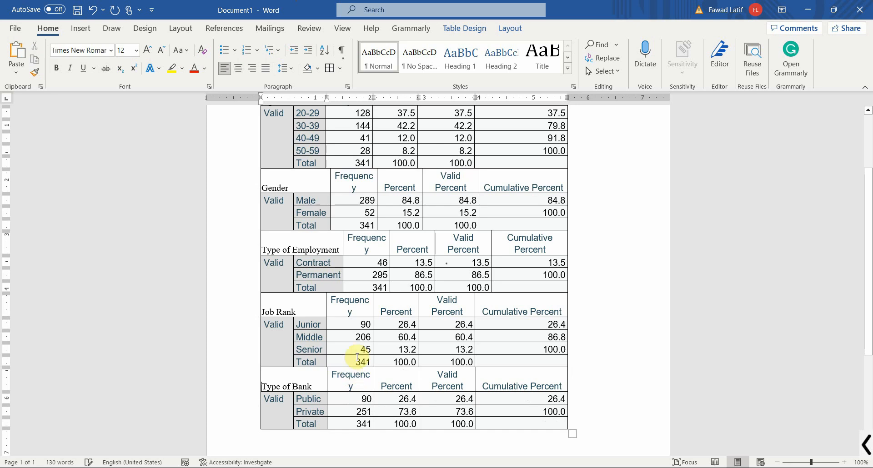
# Align the border between Valid Percent and Cumulative Percent at about 4 on the ruler in all blocks
pyautogui.scroll(3, 493, 228)
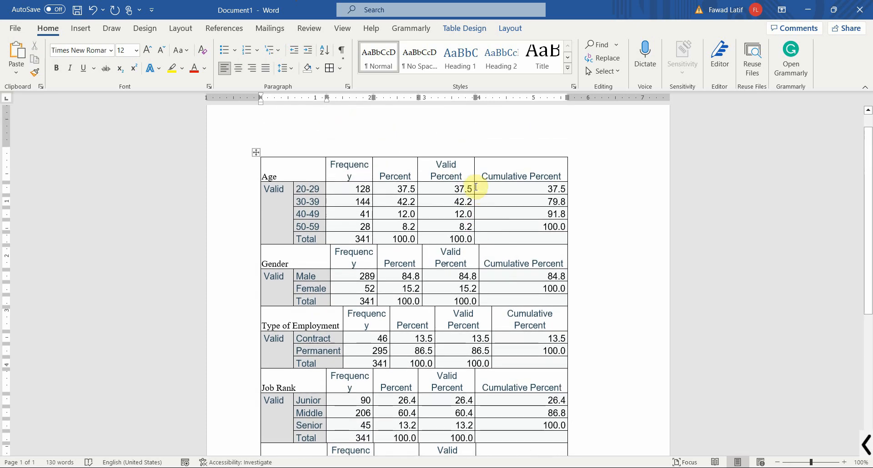
pyautogui.moveTo(473, 177); pyautogui.dragTo(479, 177)
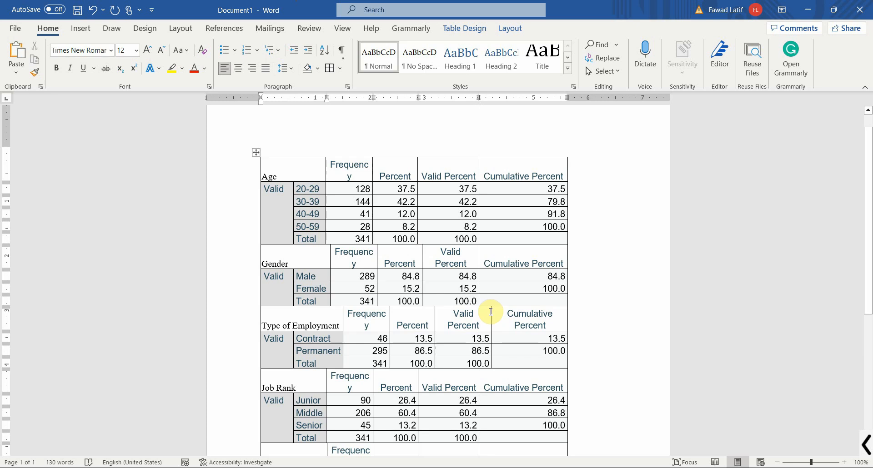
pyautogui.moveTo(492, 312); pyautogui.dragTo(479, 311)
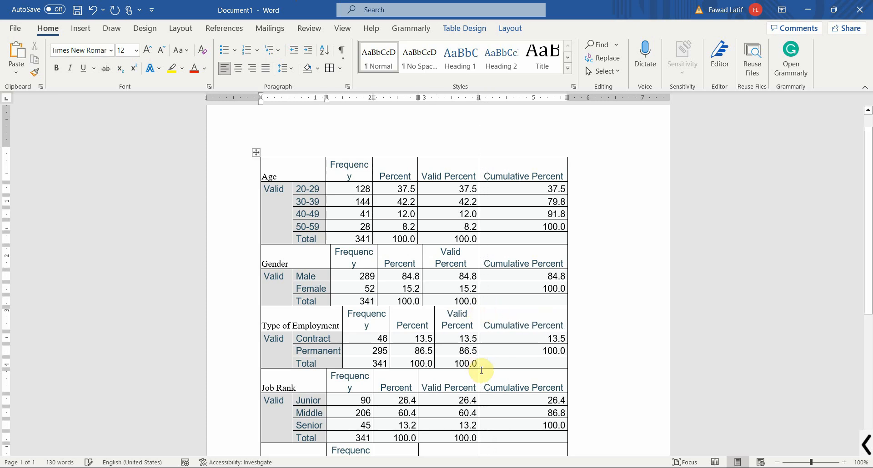
pyautogui.scroll(-3, 480, 370)
pyautogui.scroll(3, 500, 265)
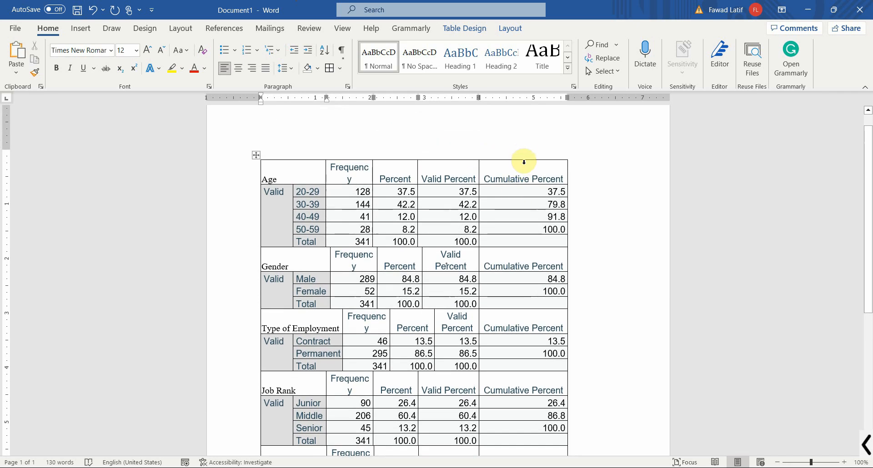
# Delete the Cumulative Percent column from all five blocks
pyautogui.click(521, 159)
pyautogui.click(528, 157)
pyautogui.click(515, 170)
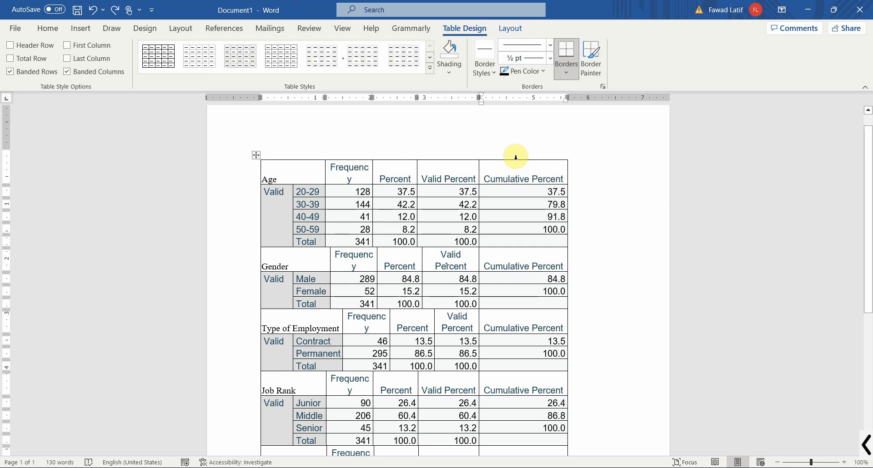
pyautogui.click(515, 158)
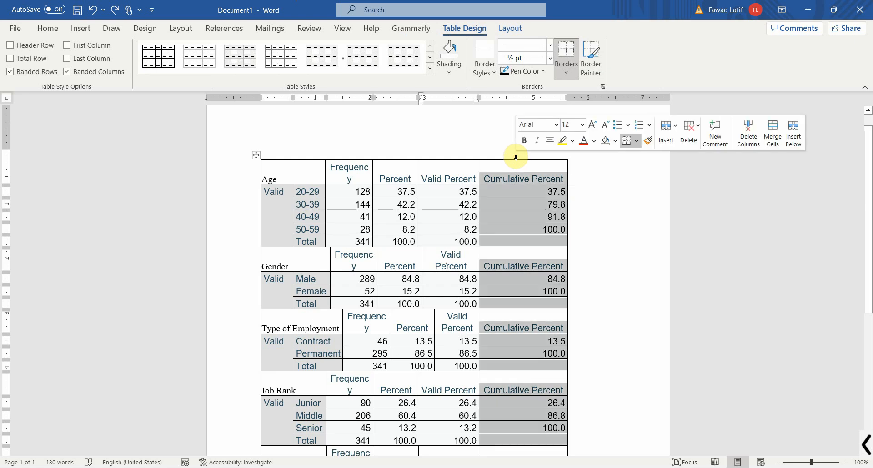
pyautogui.press('BackSpace')
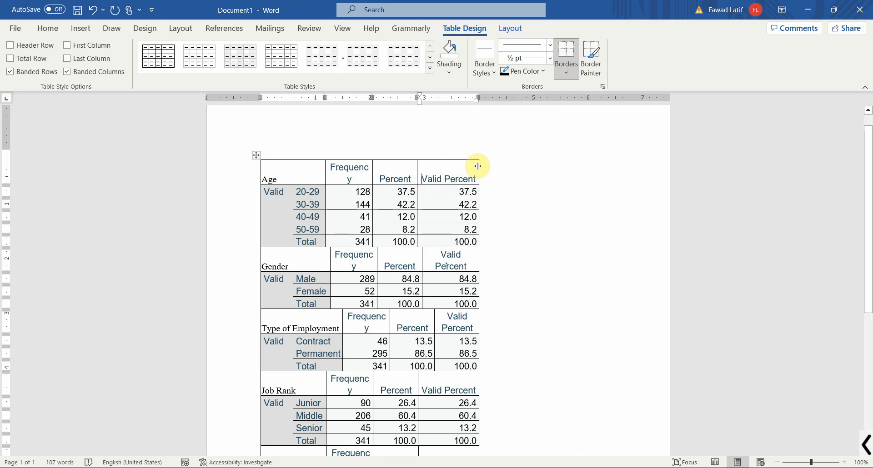
# Widen Valid Percent out to about 5.6 on the ruler and align its border with Percent at about 3.25 in all blocks
pyautogui.moveTo(477, 166); pyautogui.dragTo(567, 173)
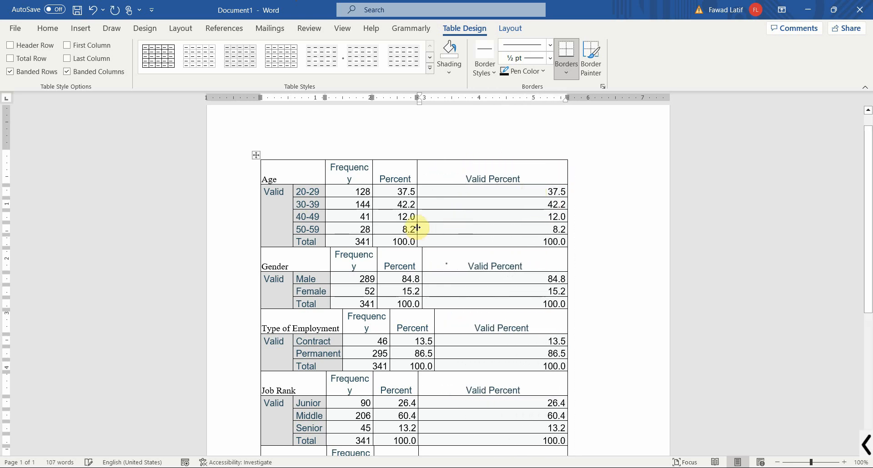
pyautogui.moveTo(417, 227); pyautogui.dragTo(435, 227)
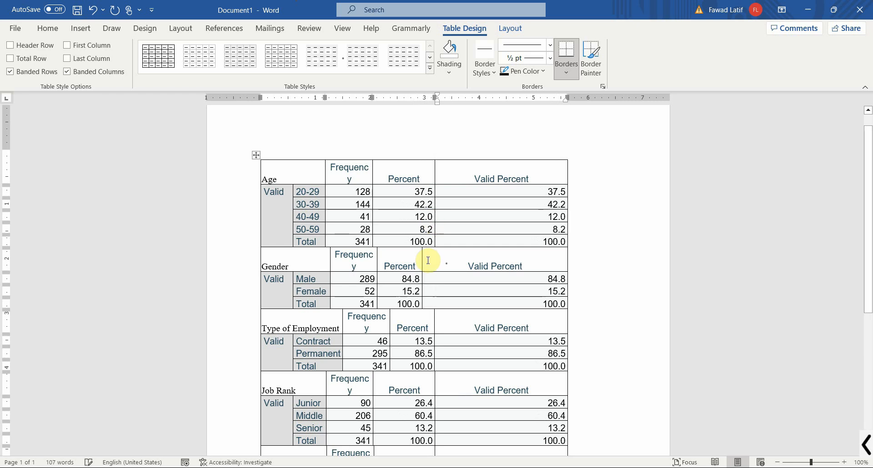
pyautogui.moveTo(425, 263); pyautogui.dragTo(435, 260)
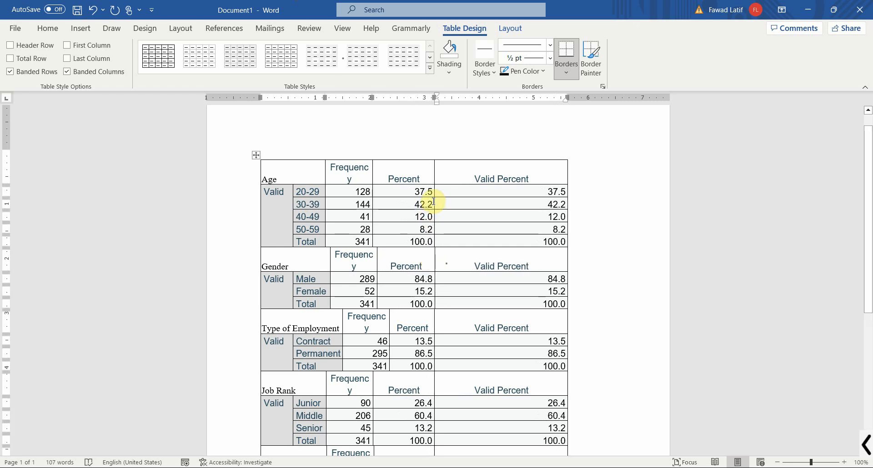
pyautogui.moveTo(434, 201); pyautogui.dragTo(438, 201)
pyautogui.scroll(-4, 439, 352)
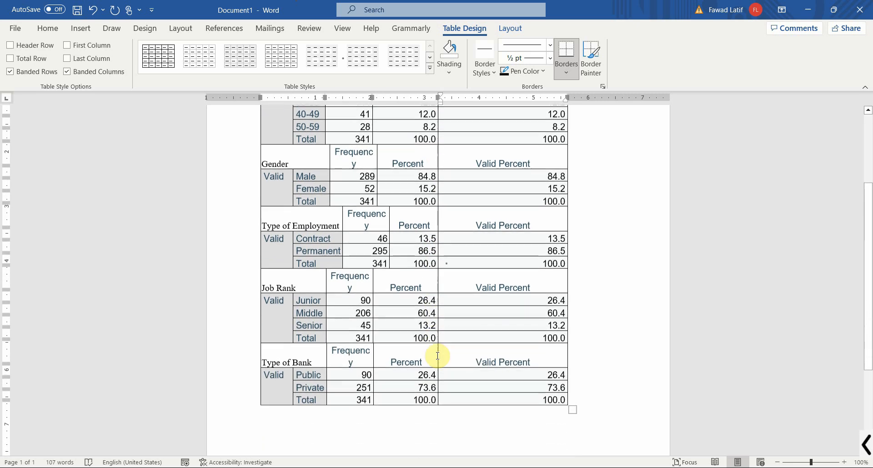
pyautogui.scroll(5, 438, 302)
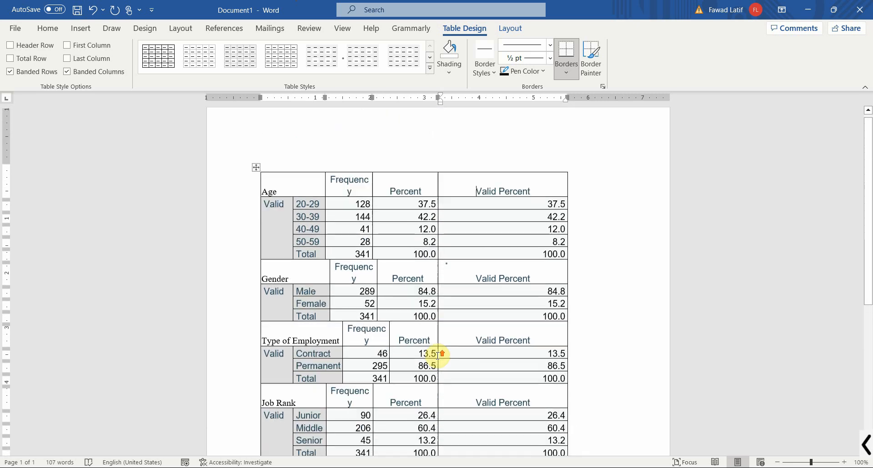
# Delete the Valid Percent column from all five blocks and widen Percent out to about 4.6 on the ruler
pyautogui.click(493, 173)
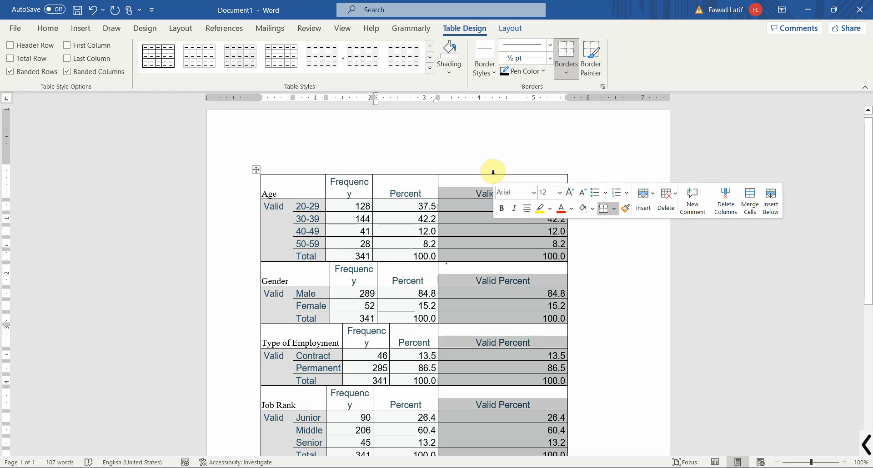
pyautogui.press('BackSpace')
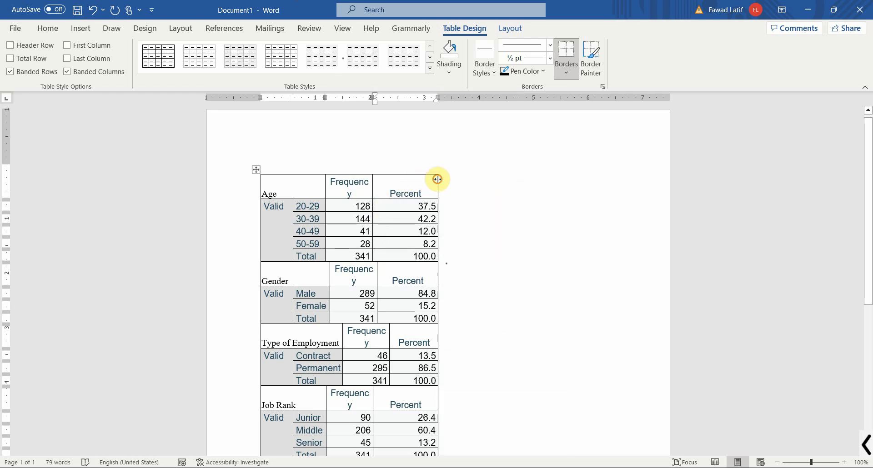
pyautogui.moveTo(437, 179); pyautogui.dragTo(513, 181)
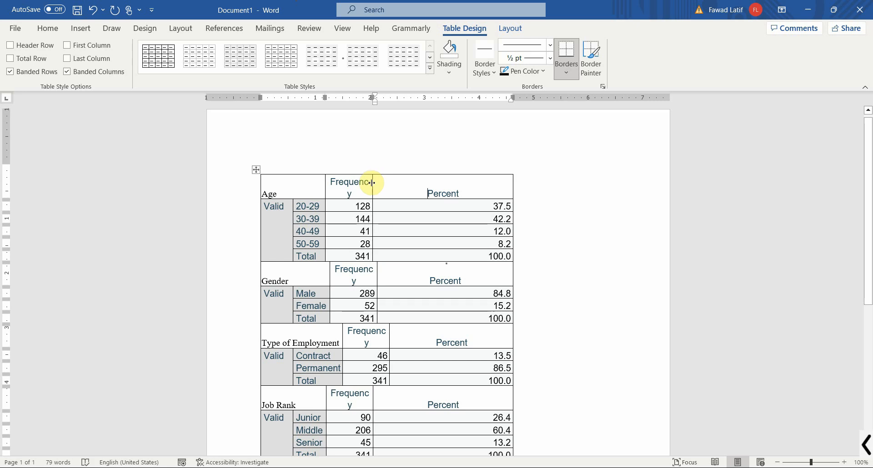
# Align the border between Frequency and Percent at about 2.95 on the ruler in all blocks
pyautogui.moveTo(372, 182); pyautogui.dragTo(377, 183)
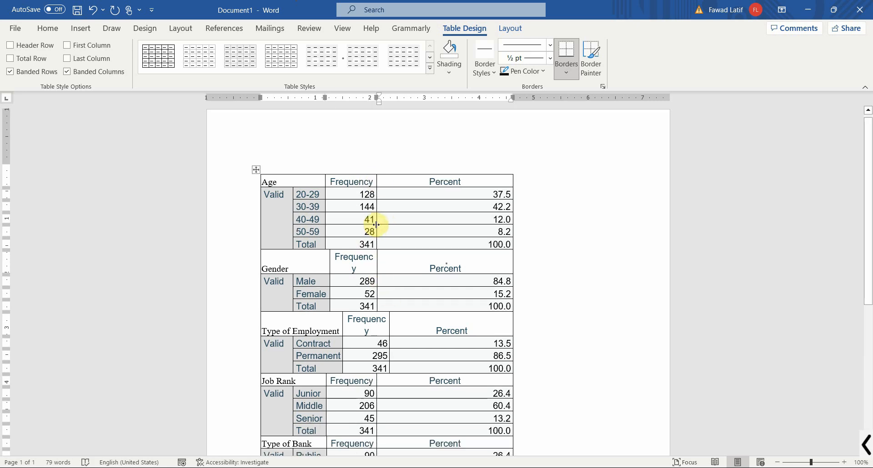
pyautogui.moveTo(375, 220); pyautogui.dragTo(389, 220)
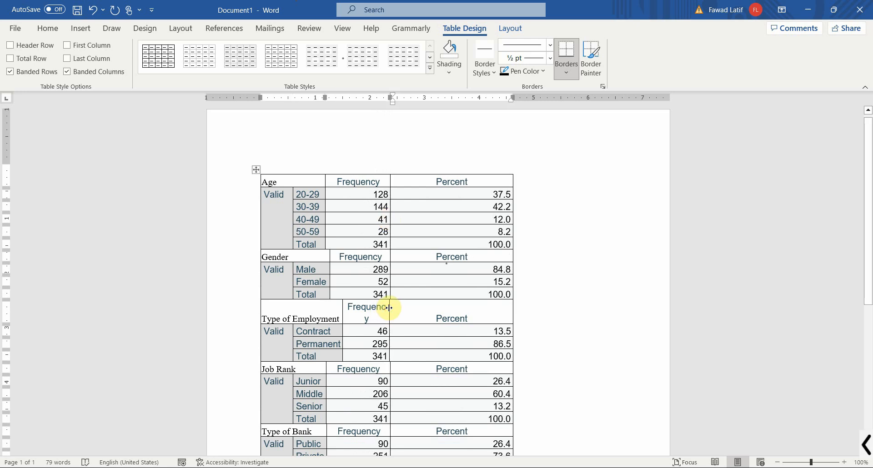
pyautogui.moveTo(388, 307); pyautogui.dragTo(423, 305)
# Align the border between the category labels and Frequency at about 1.6 on the ruler in all blocks
pyautogui.moveTo(325, 195); pyautogui.dragTo(333, 194)
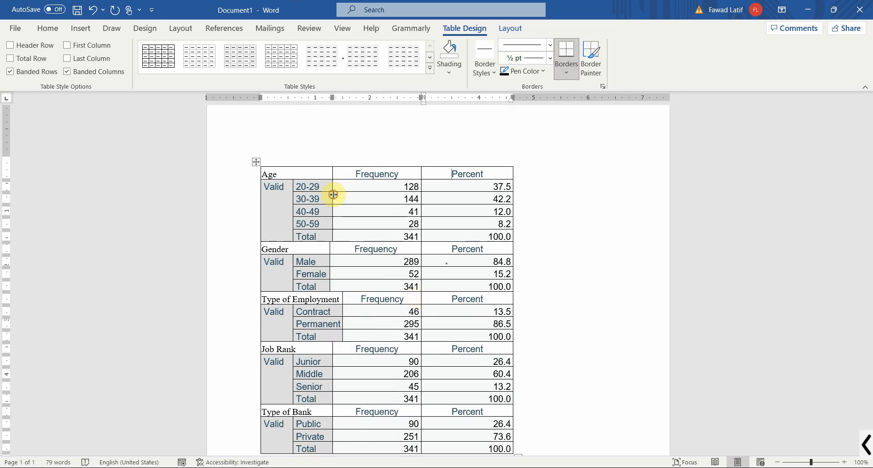
pyautogui.moveTo(329, 247); pyautogui.dragTo(332, 245)
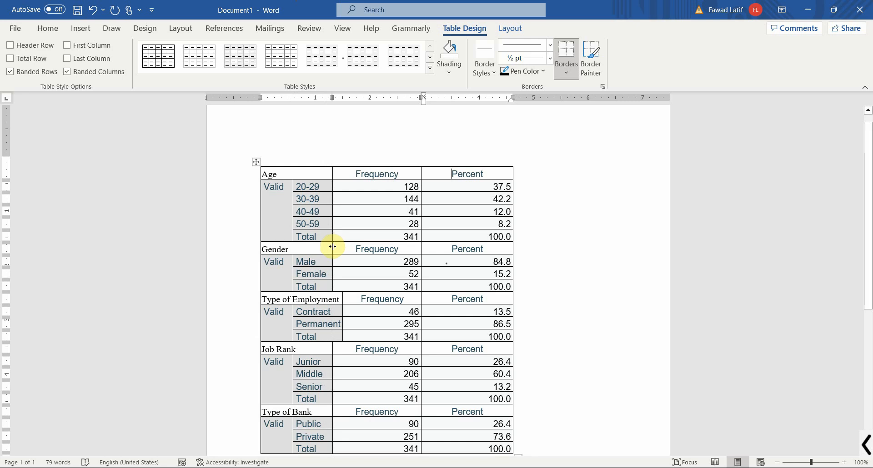
pyautogui.moveTo(332, 246); pyautogui.dragTo(342, 247)
pyautogui.click(348, 270)
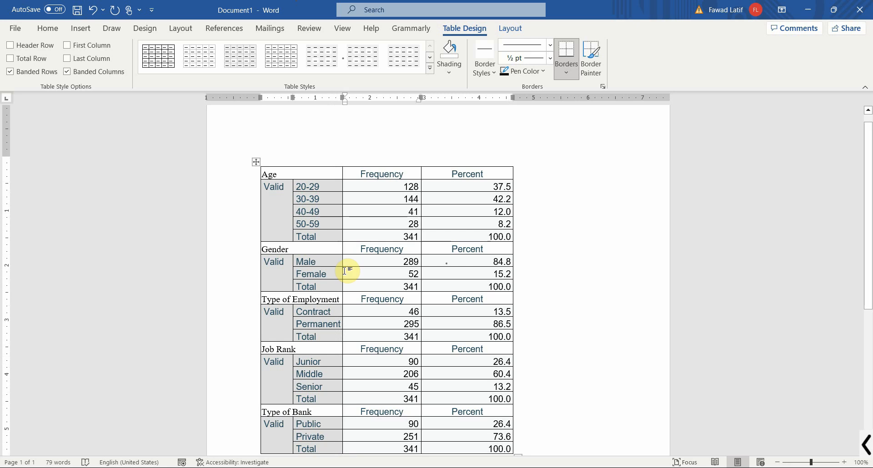
pyautogui.moveTo(343, 271); pyautogui.dragTo(350, 270)
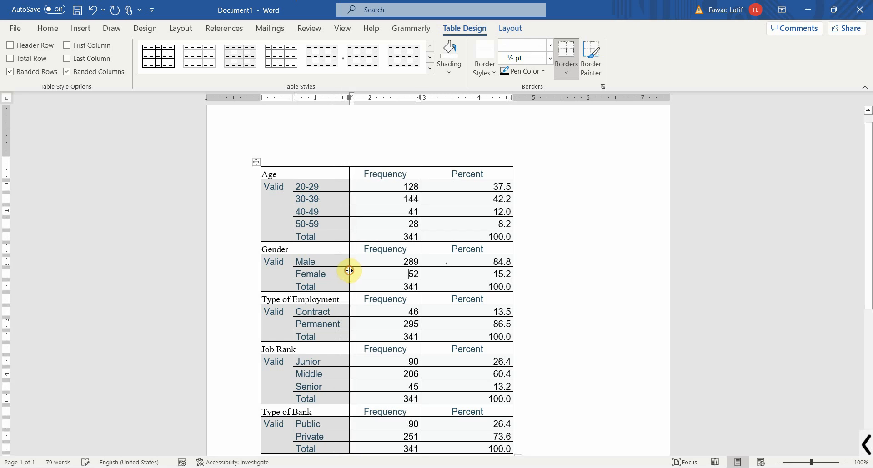
# Delete the word Valid from the Age, Gender, Type of Employment, Job Rank and Type of Bank blocks
pyautogui.doubleClick(282, 262)
pyautogui.press('Delete')
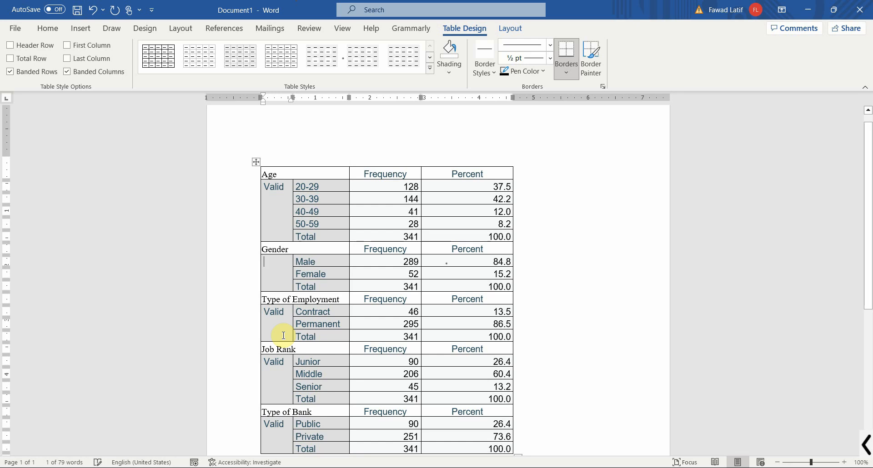
pyautogui.doubleClick(289, 189)
pyautogui.press('Delete')
pyautogui.click(284, 312)
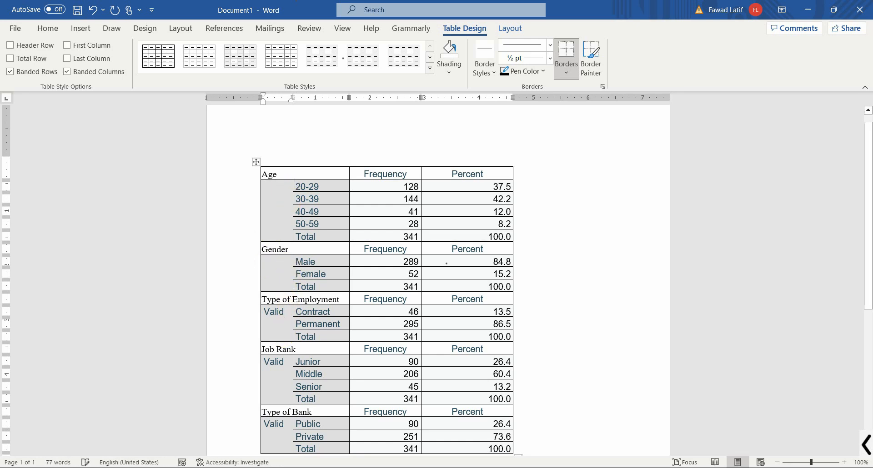
pyautogui.doubleClick(282, 312)
pyautogui.press('Delete')
pyautogui.doubleClick(288, 361)
pyautogui.press('Delete')
pyautogui.doubleClick(274, 424)
pyautogui.press('Delete')
pyautogui.scroll(-3, 289, 420)
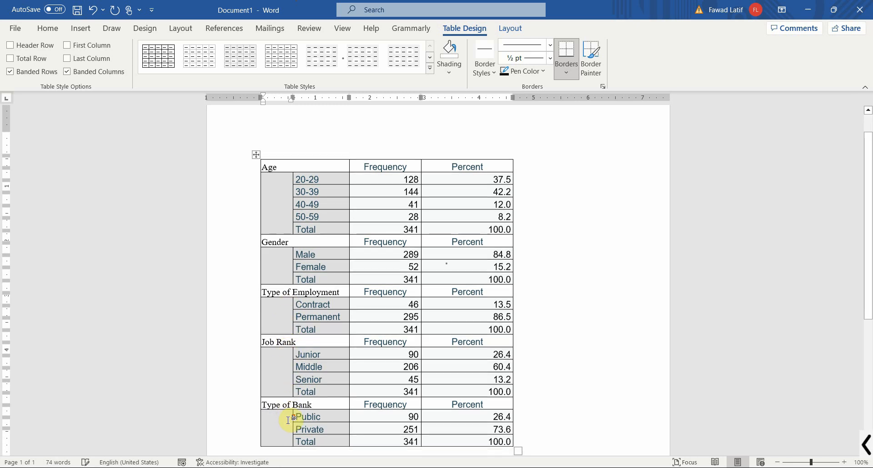
pyautogui.scroll(2, 289, 420)
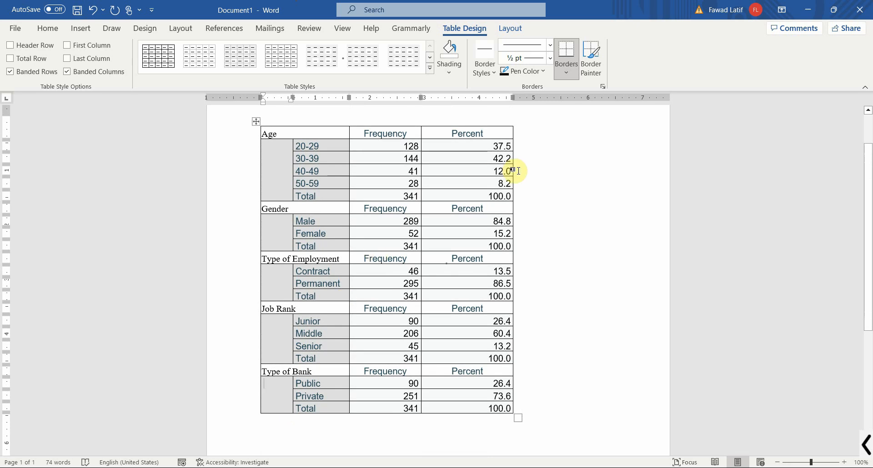
# Select the whole table, switch to ChatGPT and enter the prompt "Summarize the following Frequency Table for a Research Paper in a Paragraph."
pyautogui.click(255, 121)
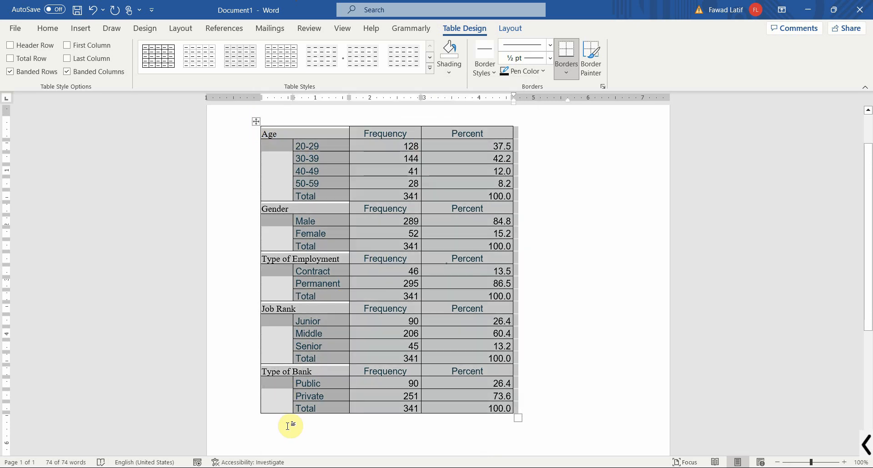
pyautogui.hotkey('alt', 'Tab')
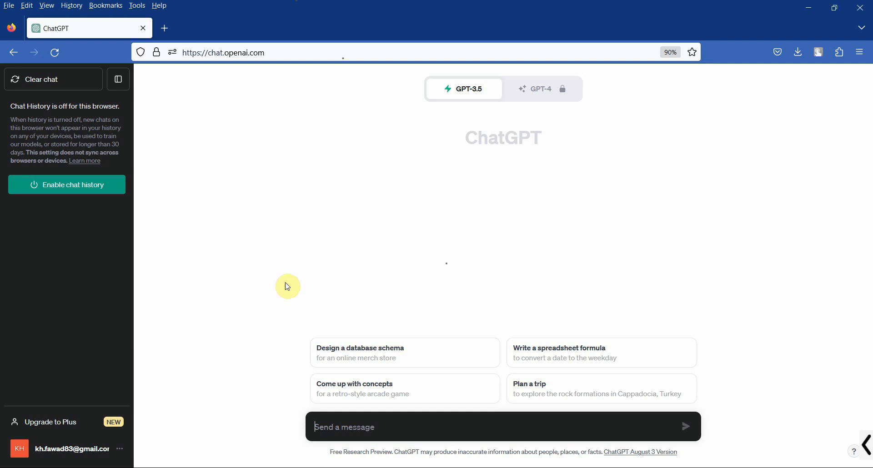
pyautogui.click(349, 429)
pyautogui.write('Sum')
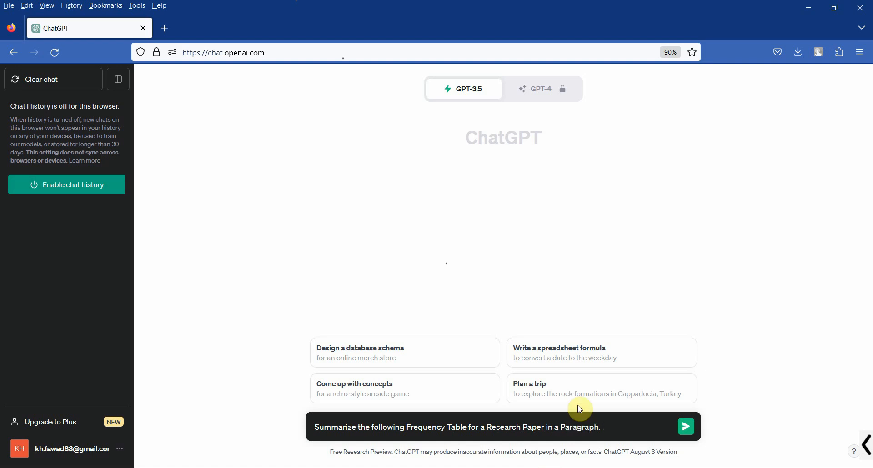
# Switch back to Word and add an asterisk after Age, Gender, Type of Employment, Job Rank and Type of Bank
pyautogui.hotkey('alt', 'Tab')
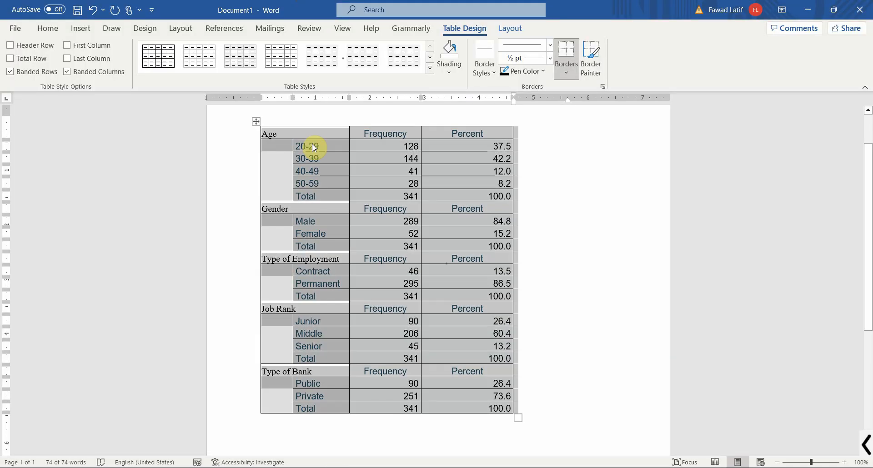
pyautogui.click(281, 133)
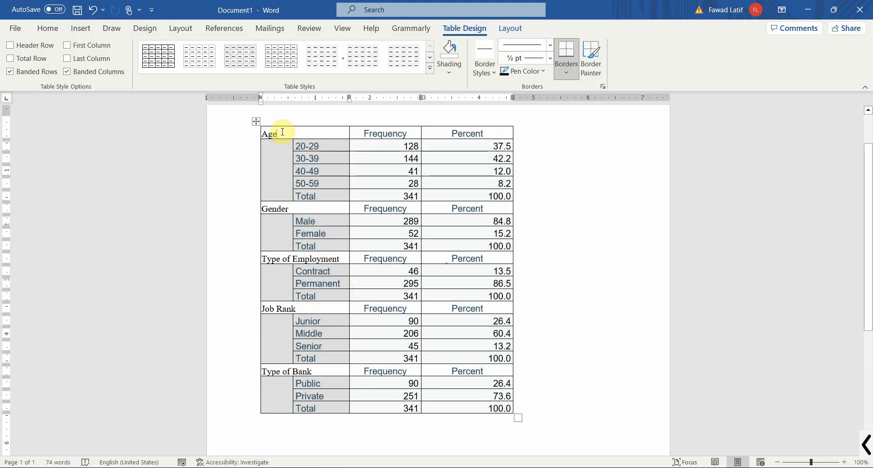
pyautogui.write('*')
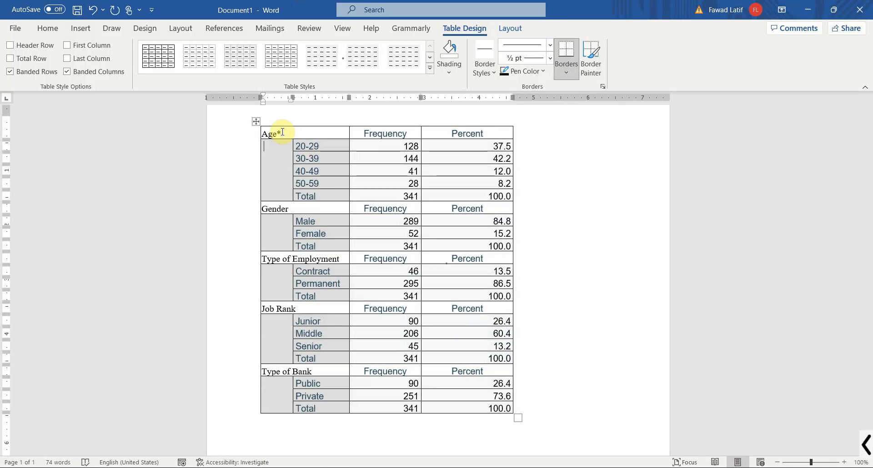
pyautogui.write('*')
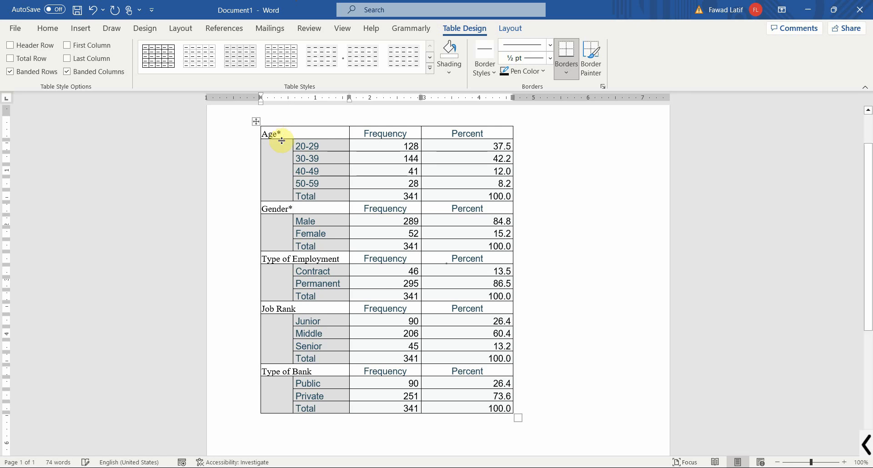
pyautogui.click(342, 261)
pyautogui.write('*')
pyautogui.click(327, 308)
pyautogui.click(326, 366)
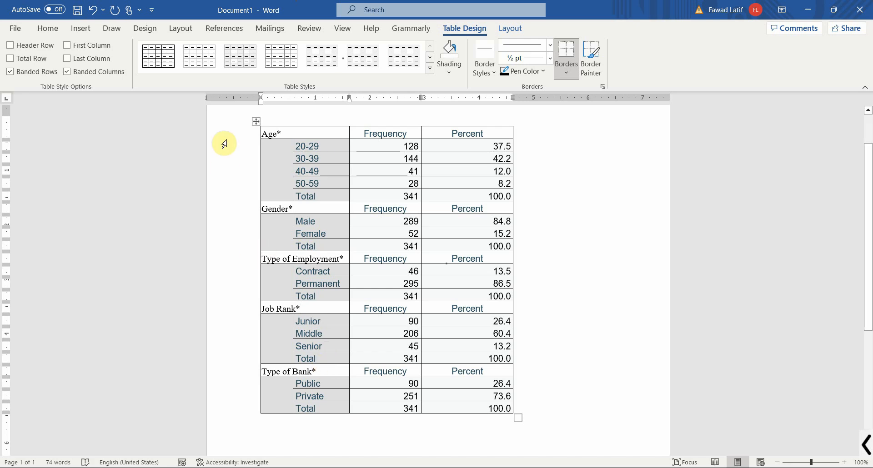
# Select the table, and in ChatGPT append "The variable is marked with an asterisk (*) followed by the frequency and percentage for each category in the demopgraphic variable."
pyautogui.click(256, 121)
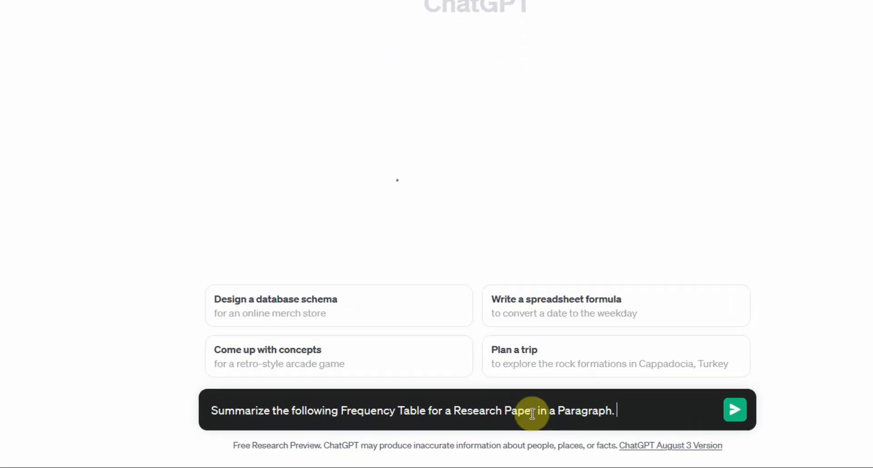
pyautogui.write('The vari')
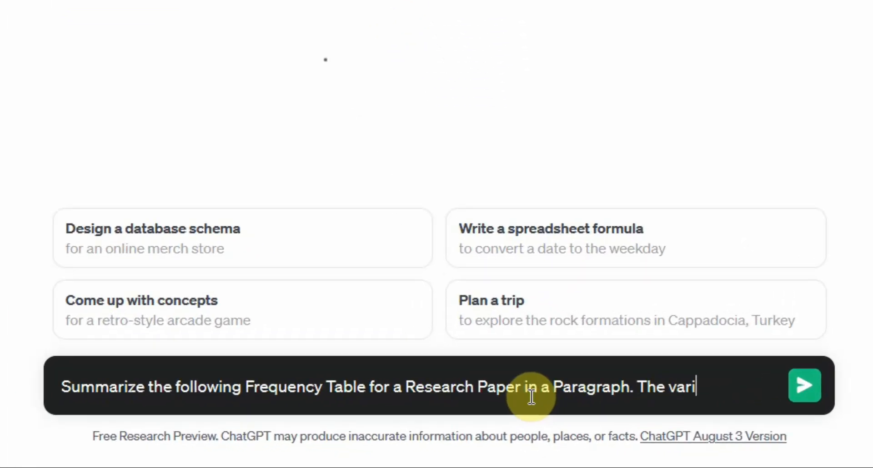
pyautogui.write('able is marked')
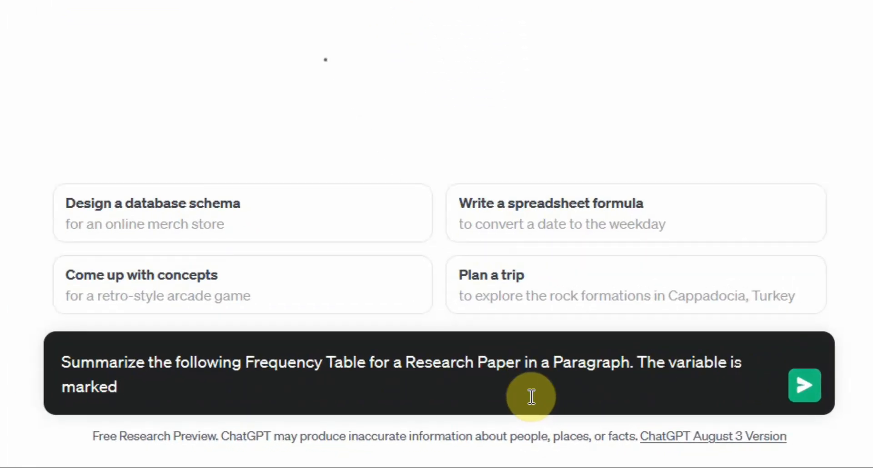
pyautogui.write(' with an ')
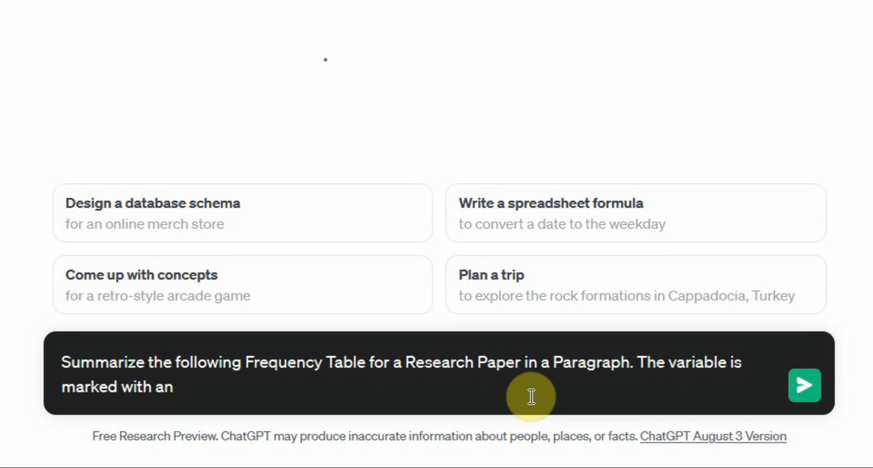
pyautogui.write('asterisk (*')
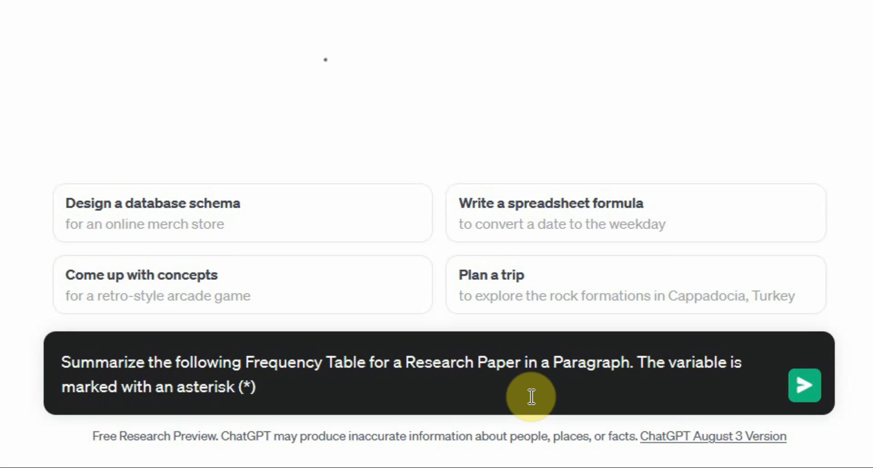
pyautogui.write(') following')
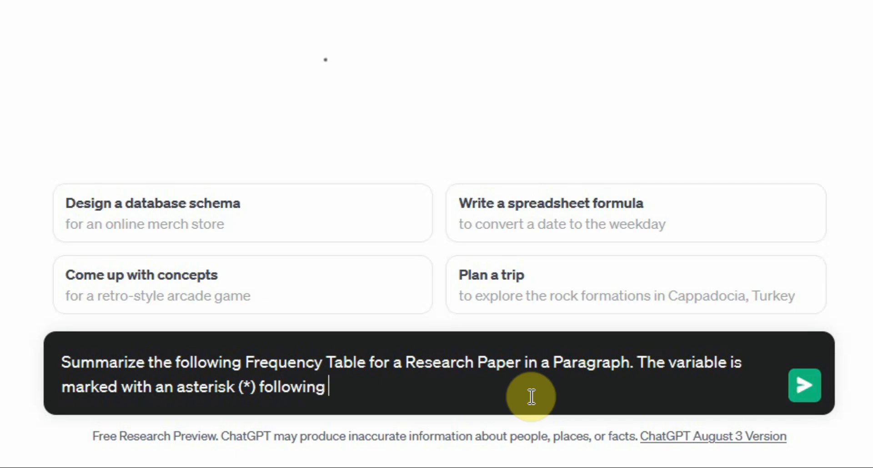
pyautogui.press('BackSpace')
pyautogui.press('BackSpace')
pyautogui.press('BackSpace')
pyautogui.write('ed by')
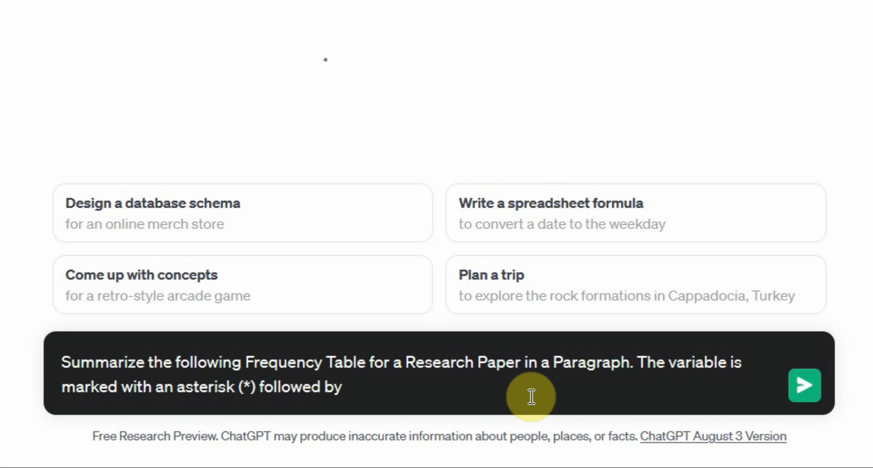
pyautogui.write(' the frequ')
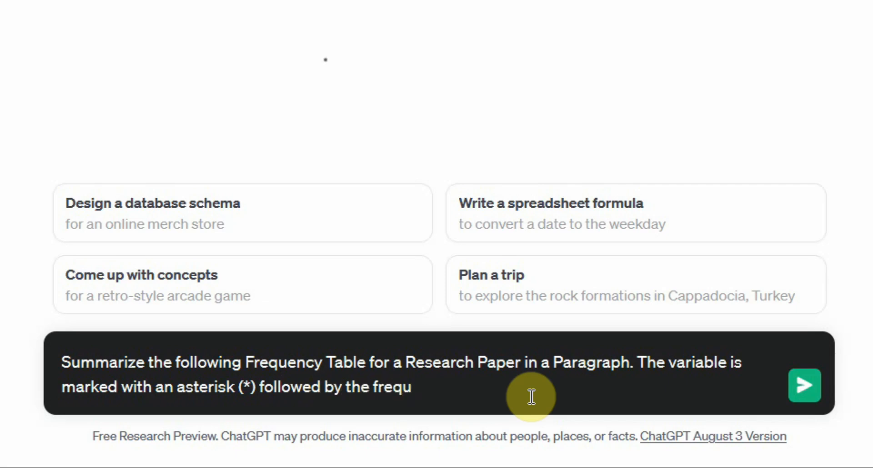
pyautogui.write('ency and per')
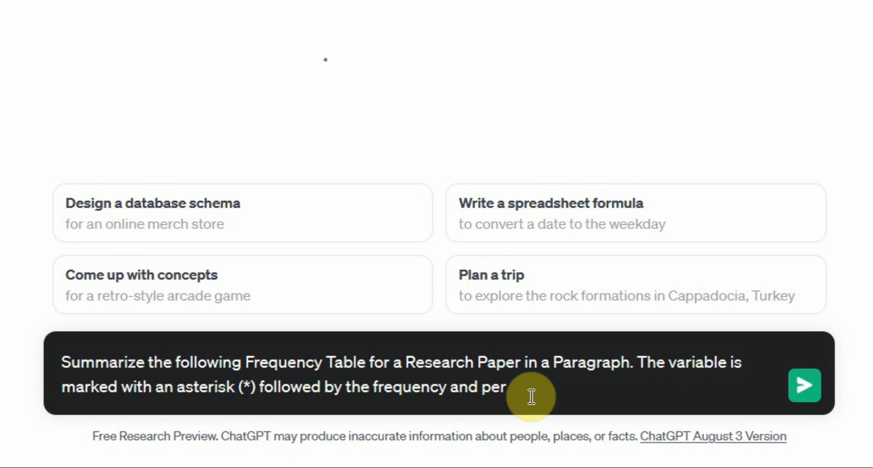
pyautogui.write('centage for each')
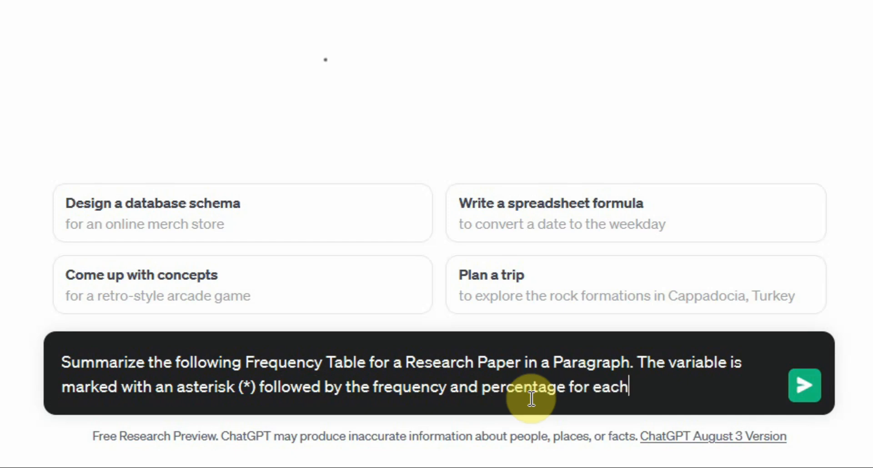
pyautogui.write(' categor')
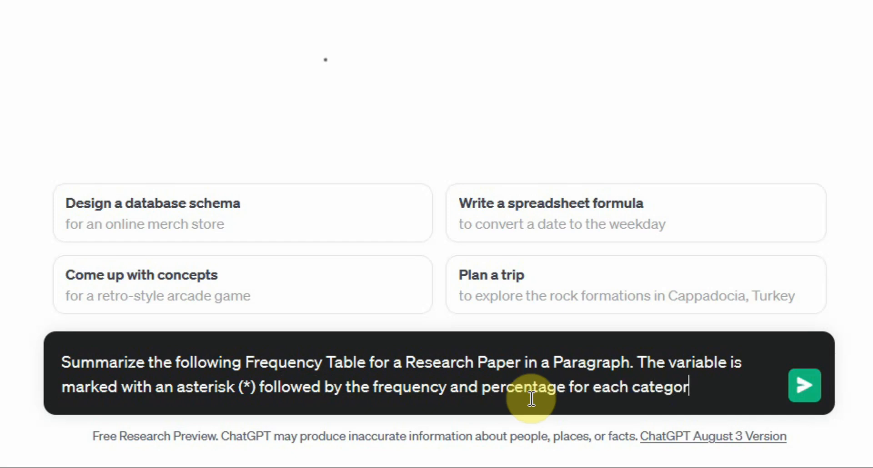
pyautogui.write('y in the d')
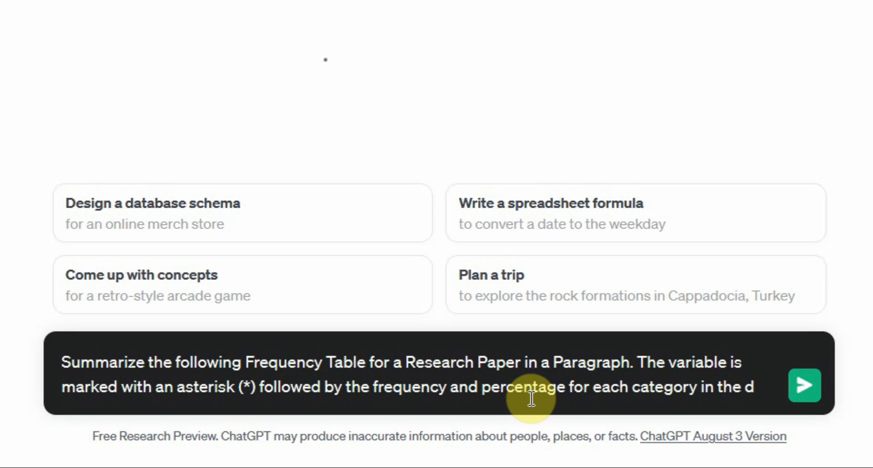
pyautogui.write('emopgraphic v')
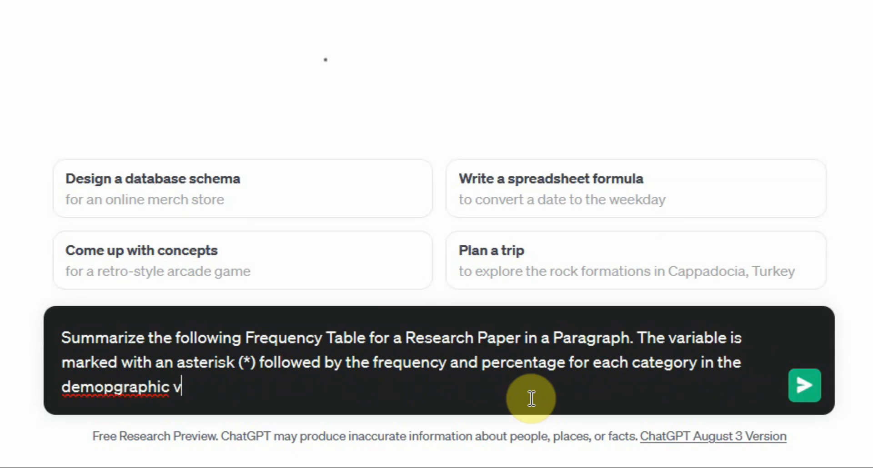
pyautogui.write('ariable.')
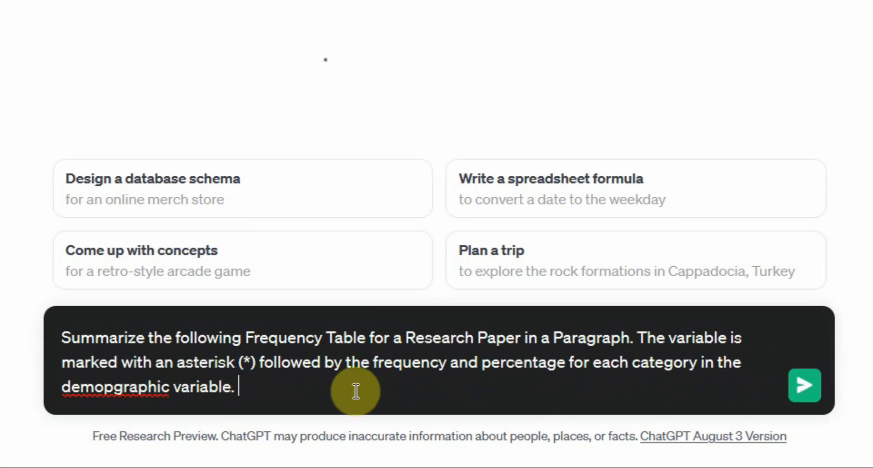
# Correct the misspelled word to "demographic" in the prompt, paste the copied frequency table two lines below it and submit the prompt
pyautogui.rightClick(155, 389)
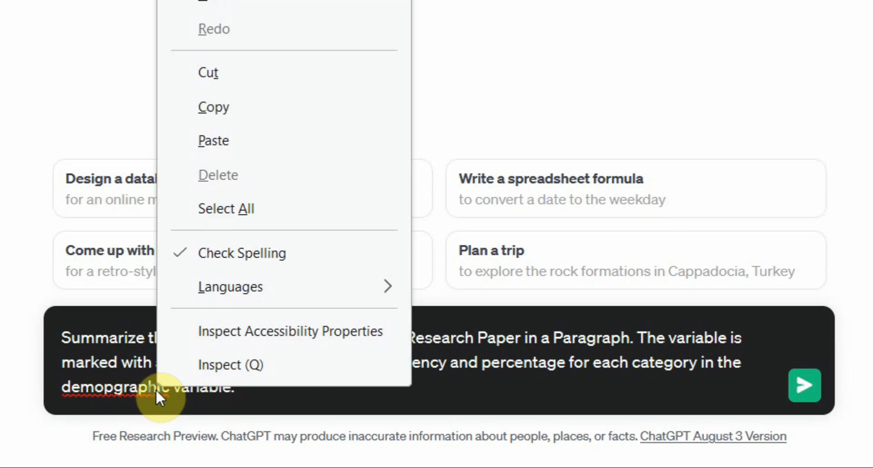
pyautogui.click(254, 1)
pyautogui.click(283, 383)
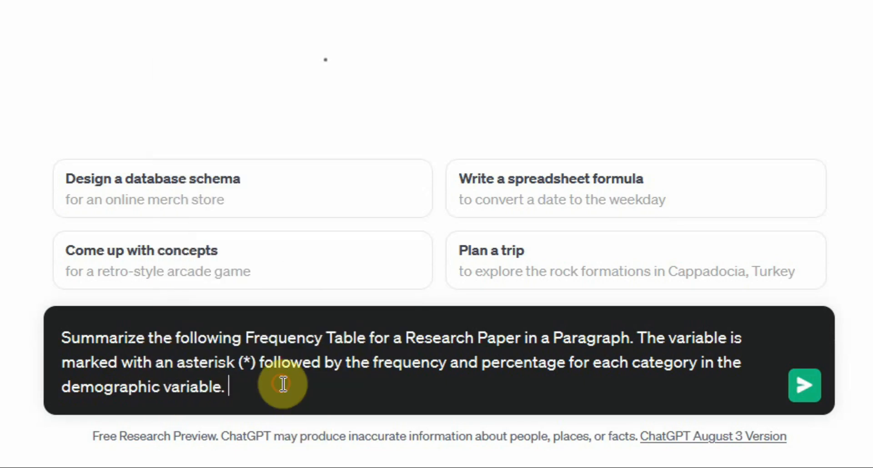
pyautogui.hotkey('shift', 'Return')
pyautogui.hotkey('shift', 'Return')
pyautogui.hotkey('ctrl', 'v')
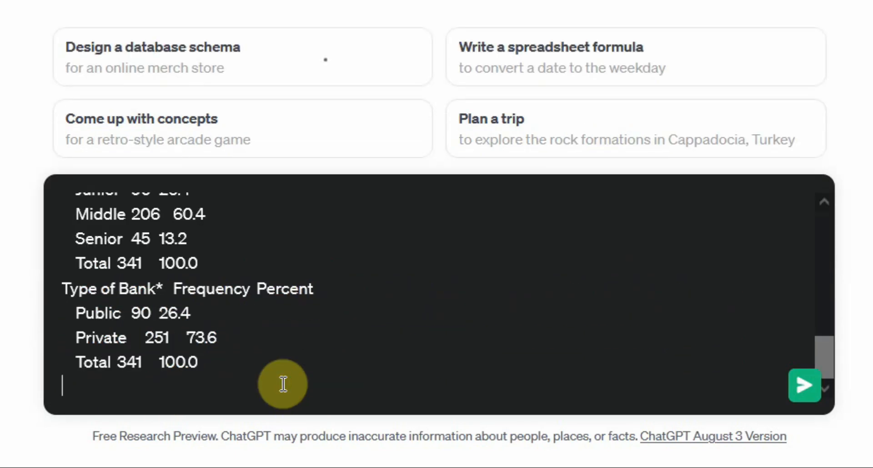
pyautogui.press('Return')
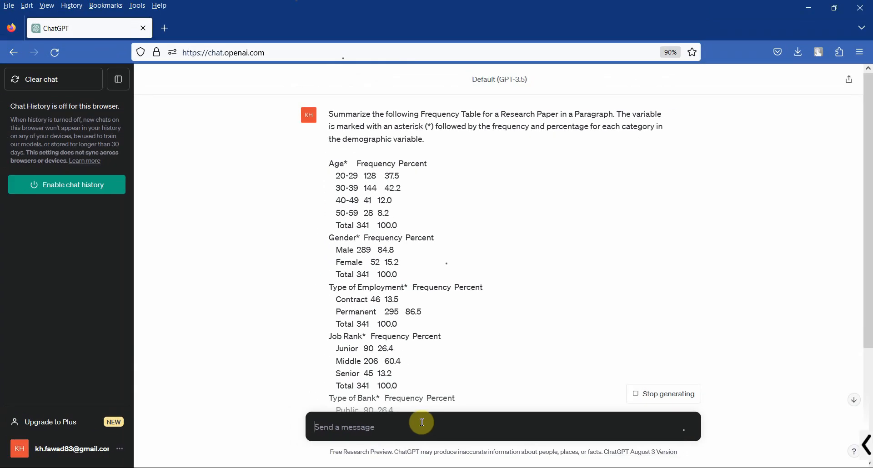
# Copy ChatGPT's summary paragraph, switch to Word, paste it below the table and remove an extra blank line above it
pyautogui.scroll(-5, 429, 296)
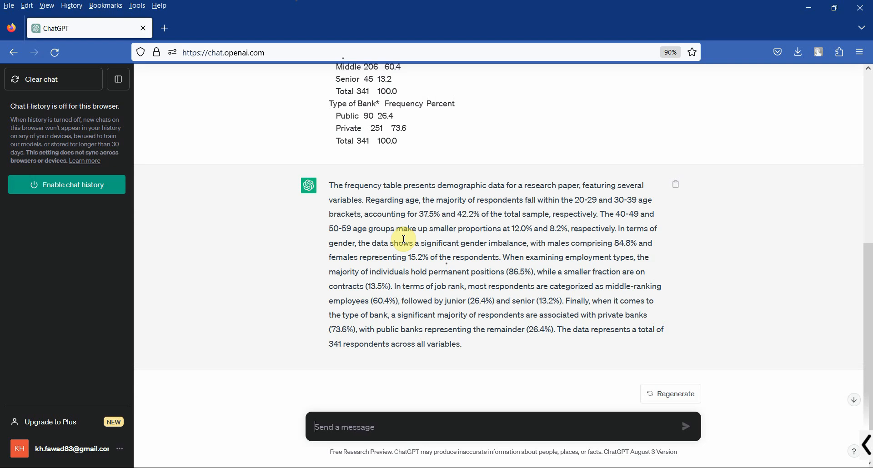
pyautogui.click(676, 188)
pyautogui.hotkey('alt', 'Tab')
pyautogui.scroll(2, 399, 271)
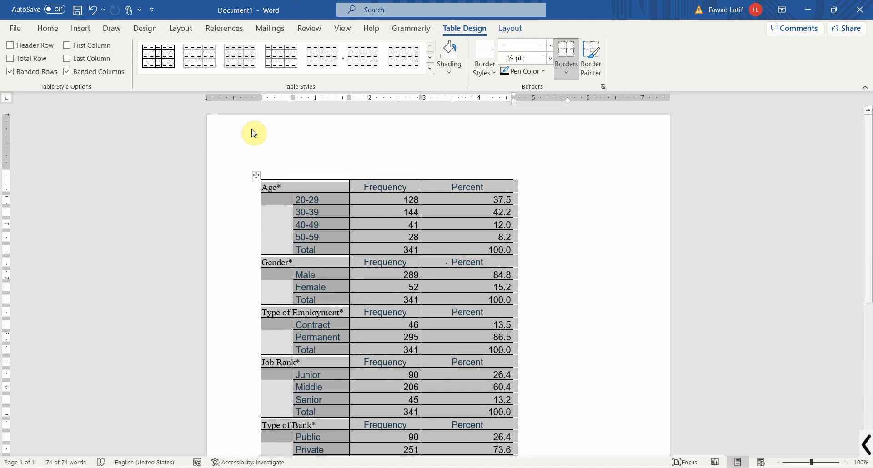
pyautogui.scroll(-5, 409, 249)
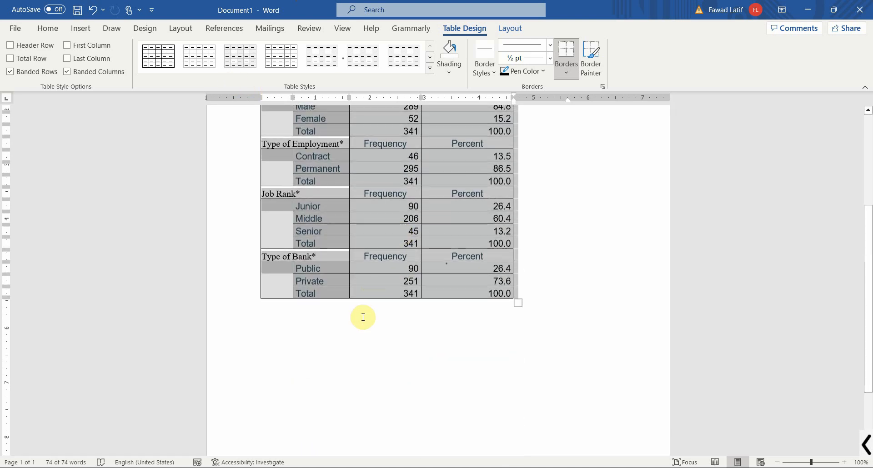
pyautogui.click(357, 343)
pyautogui.hotkey('ctrl', 'v')
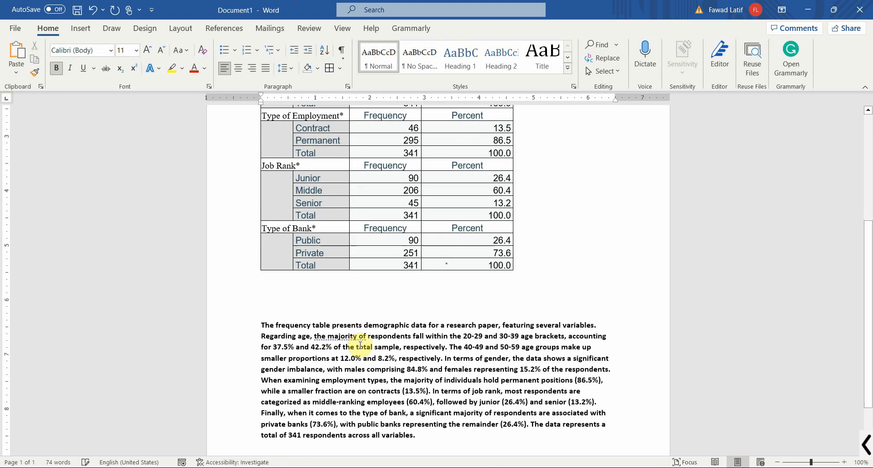
pyautogui.click(265, 301)
pyautogui.press('BackSpace')
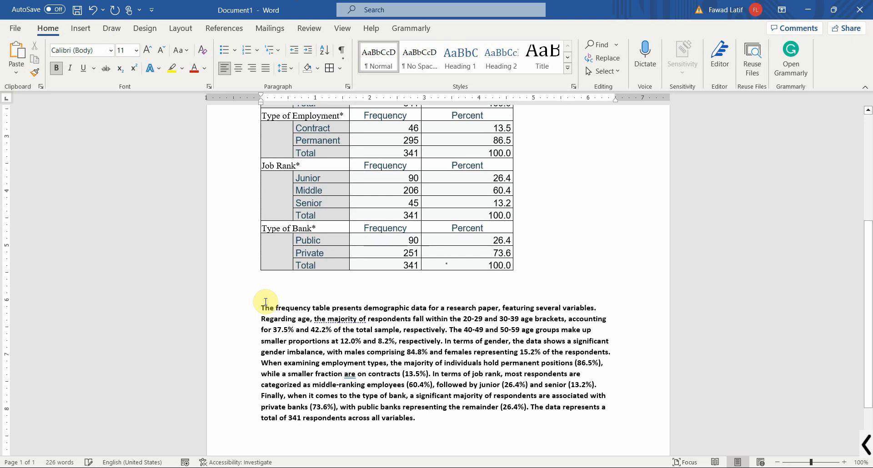
# Move the whole frequency table from above the summary paragraph to two lines below it
pyautogui.scroll(5, 287, 268)
pyautogui.scroll(2, 277, 229)
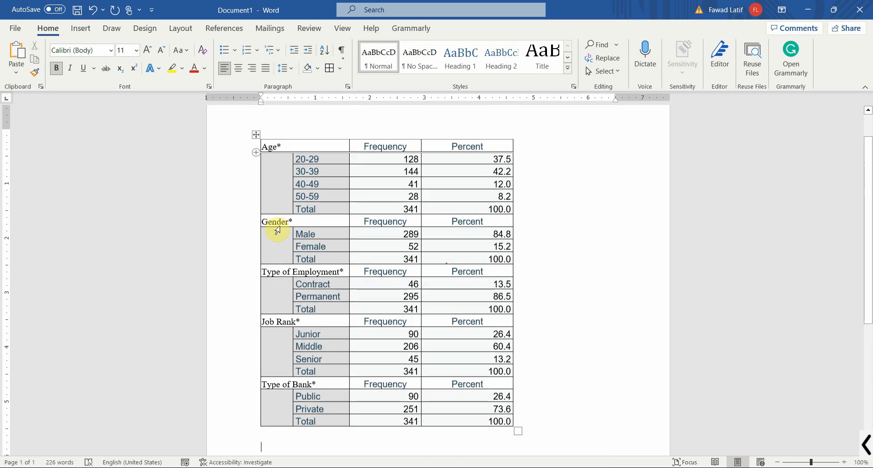
pyautogui.click(256, 134)
pyautogui.press('BackSpace')
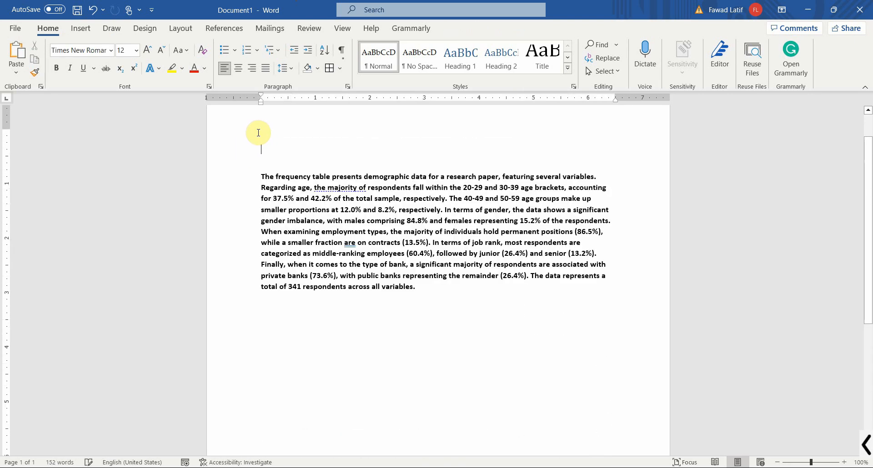
pyautogui.click(457, 289)
pyautogui.press('Return')
pyautogui.press('Return')
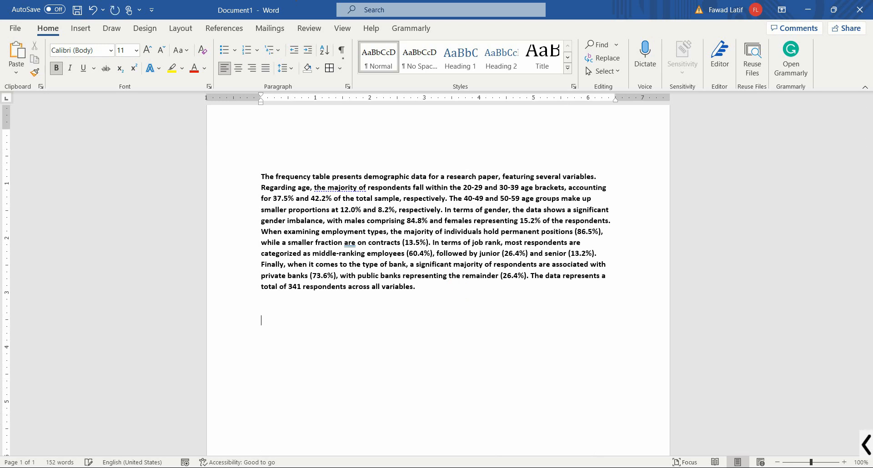
pyautogui.hotkey('ctrl', 'v')
pyautogui.scroll(3, 433, 189)
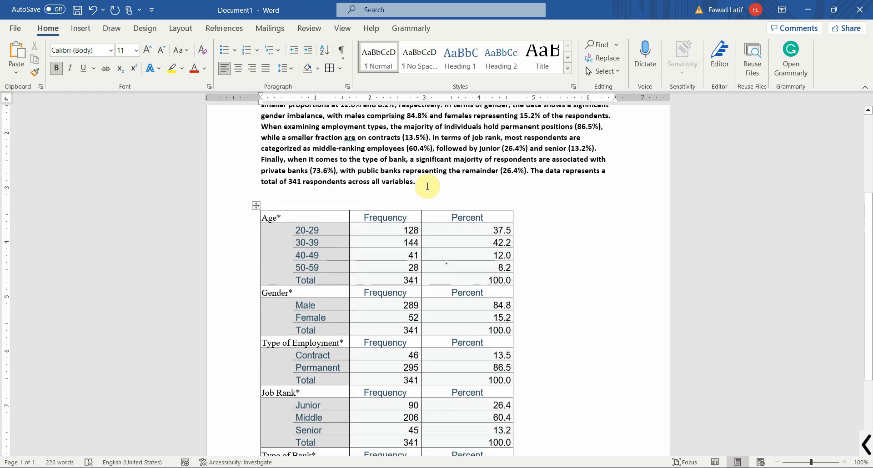
# Add the sentence "Demographic profile of respondents is presented in table 1." at the end of the summary paragraph
pyautogui.click(427, 187)
pyautogui.write('Demogr')
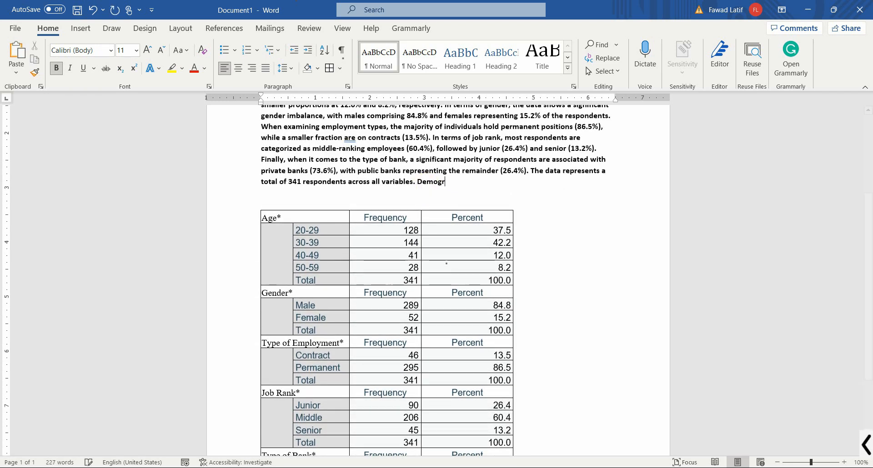
pyautogui.write('aphic profile of respondents is presented t')
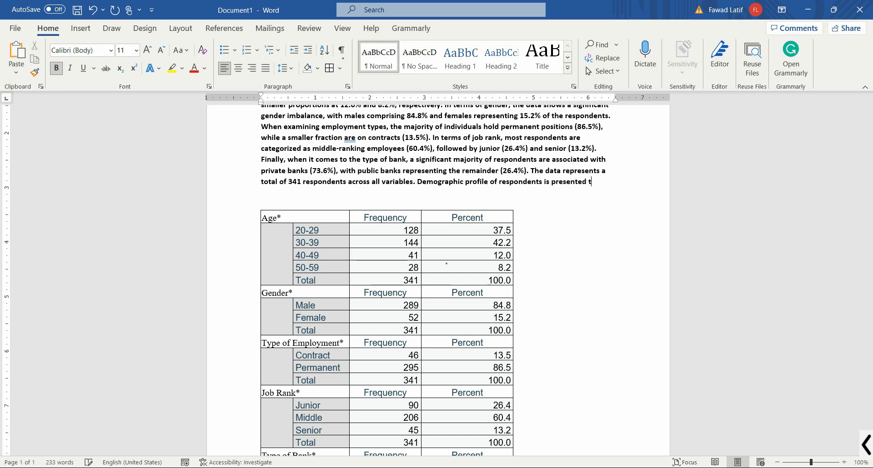
pyautogui.write('able 1.')
# Add the caption "Table 1. Demographic Profile of Respondents" above the table and delete the blank line between caption and table
pyautogui.press('Return')
pyautogui.press('Return')
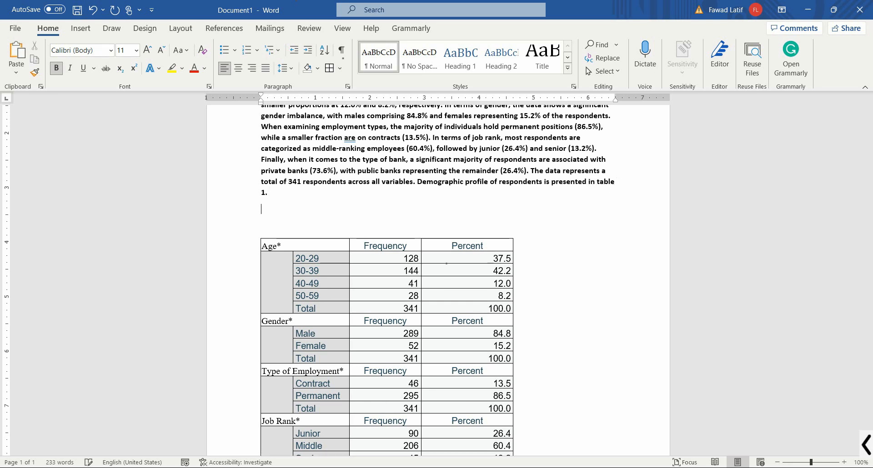
pyautogui.write('Table 1. De')
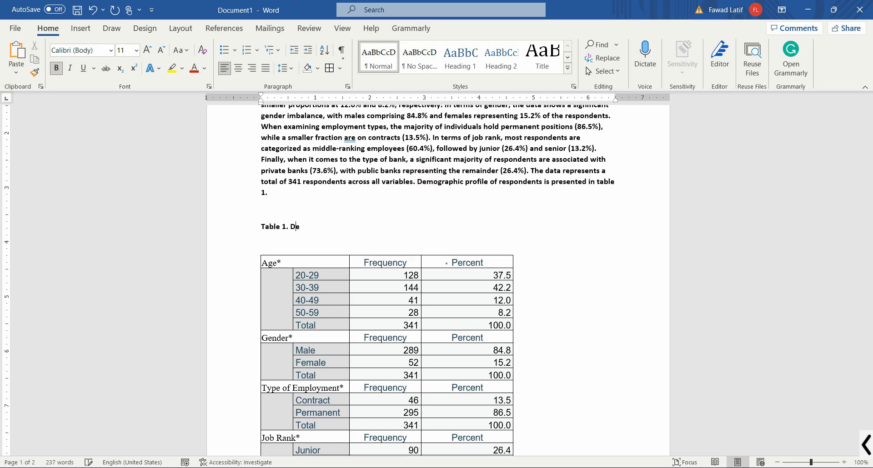
pyautogui.write('mographics Profile of Respondents')
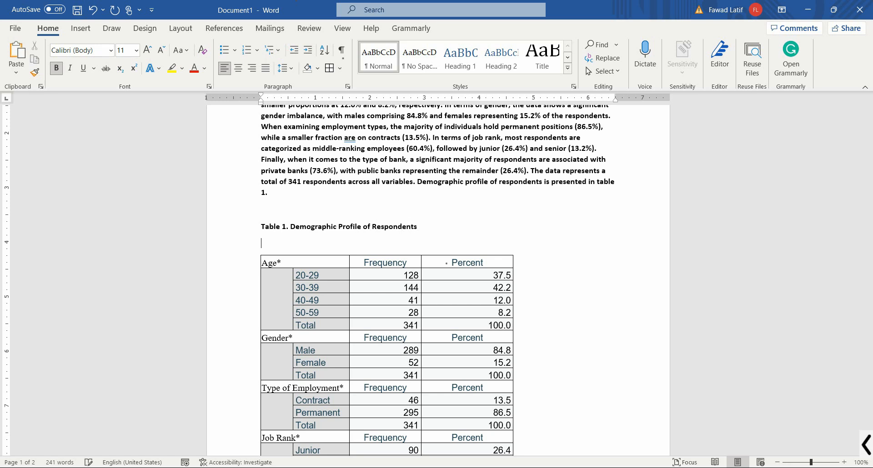
pyautogui.press('Delete')
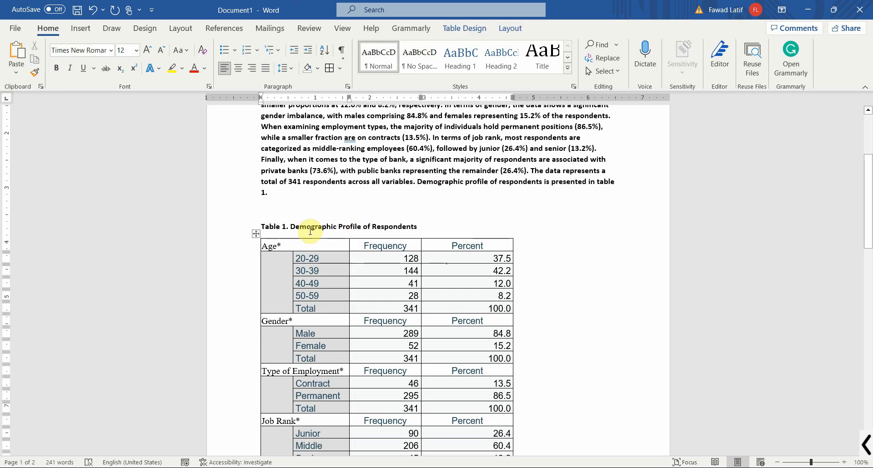
# AutoFit the whole demographic table to the window width
pyautogui.click(254, 235)
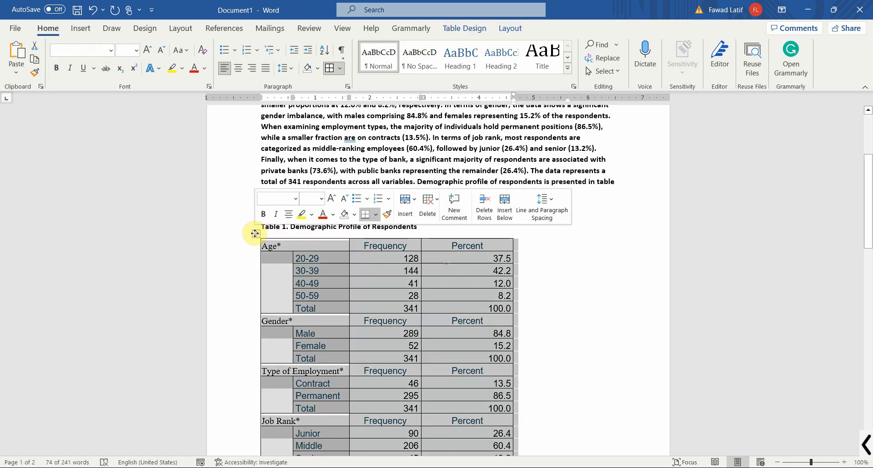
pyautogui.rightClick(253, 235)
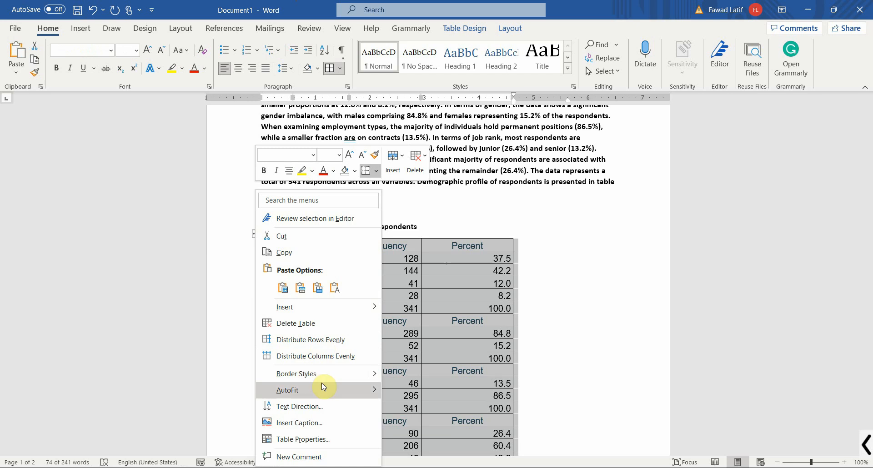
pyautogui.moveTo(321, 385)
pyautogui.click(409, 407)
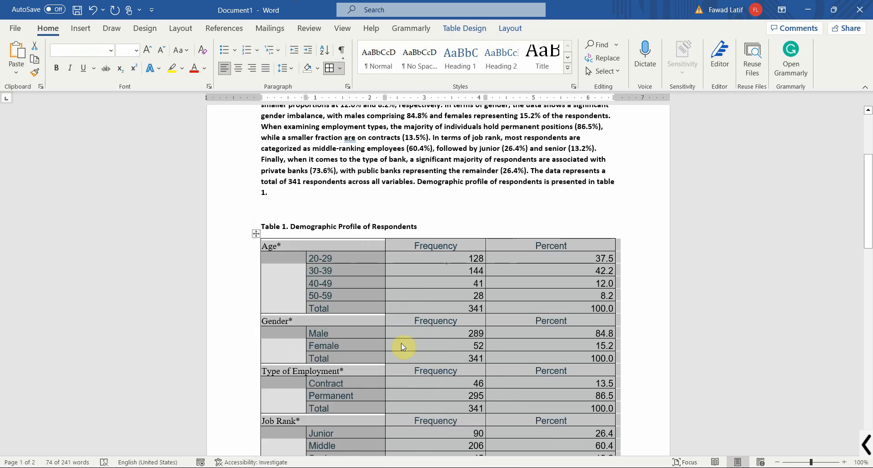
pyautogui.click(350, 250)
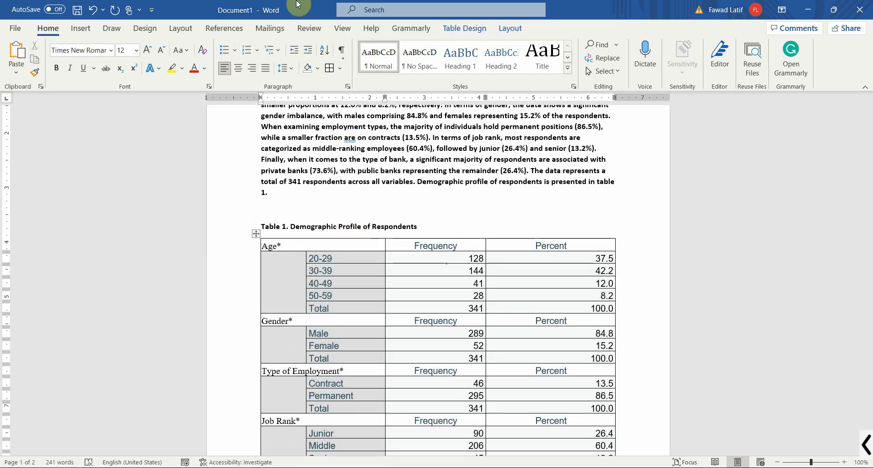
# Split the Age, Gender, Type of Employment, Job Rank and Type of Bank heading cells with drawn vertical borders in line with the category column
pyautogui.click(474, 27)
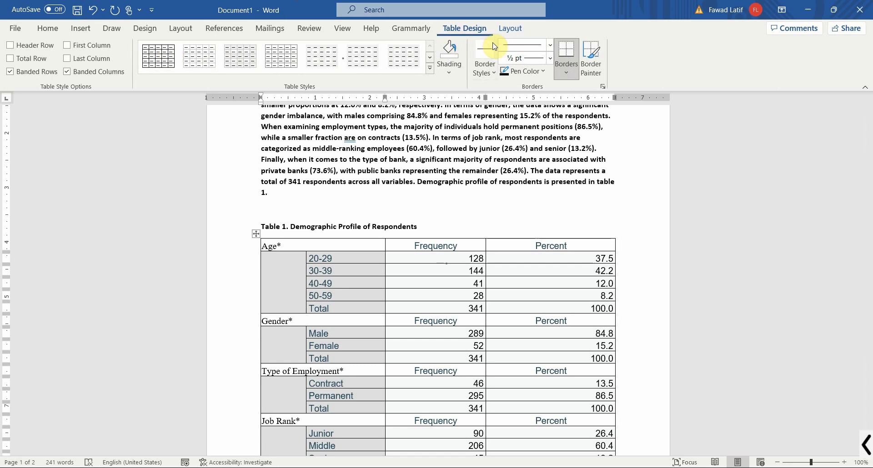
pyautogui.click(516, 30)
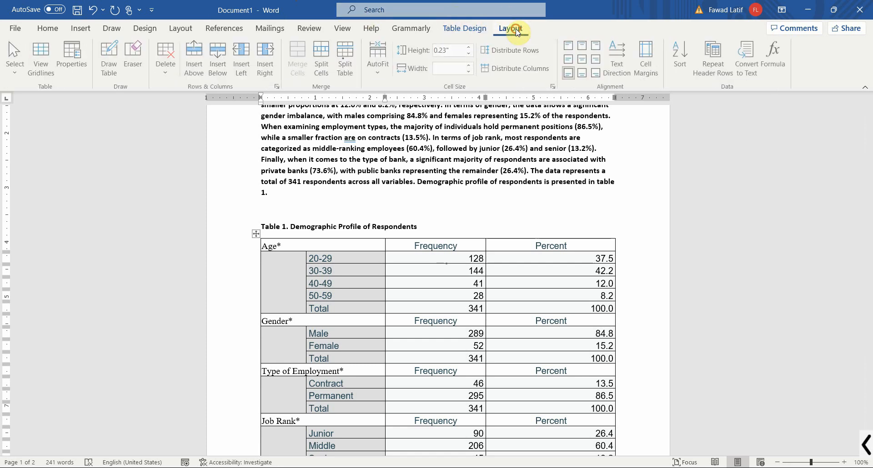
pyautogui.click(109, 58)
pyautogui.click(41, 58)
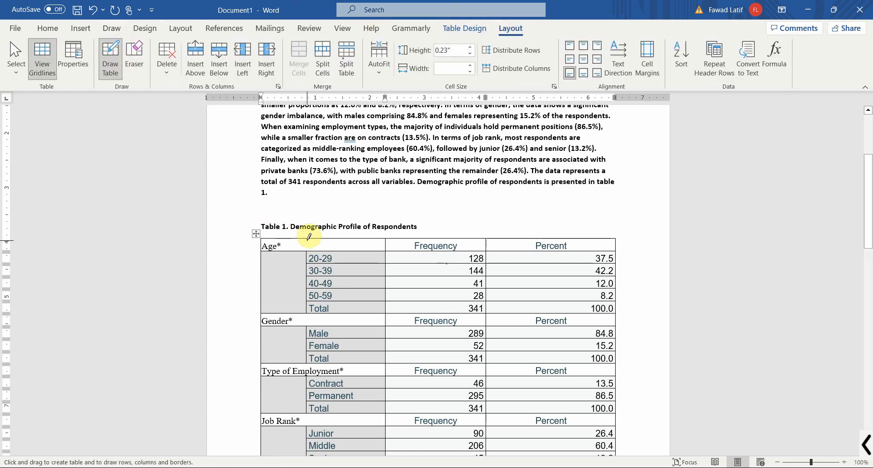
pyautogui.moveTo(308, 237); pyautogui.dragTo(307, 320)
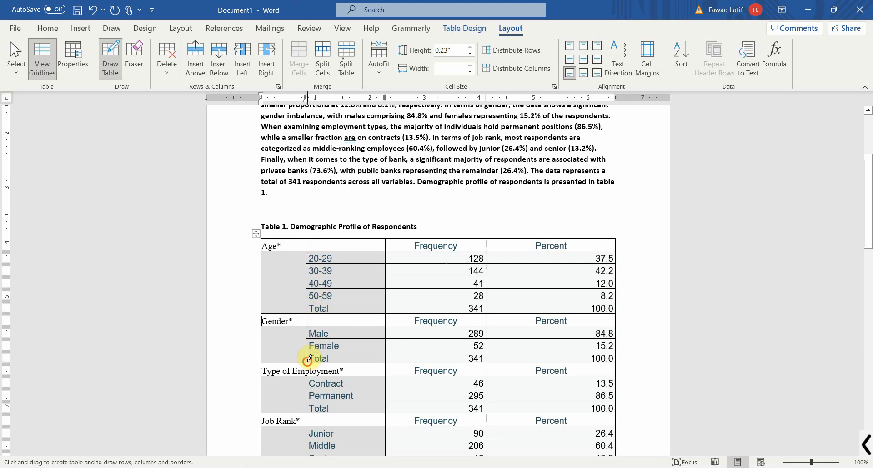
pyautogui.moveTo(307, 364); pyautogui.dragTo(307, 375)
pyautogui.scroll(-2, 310, 371)
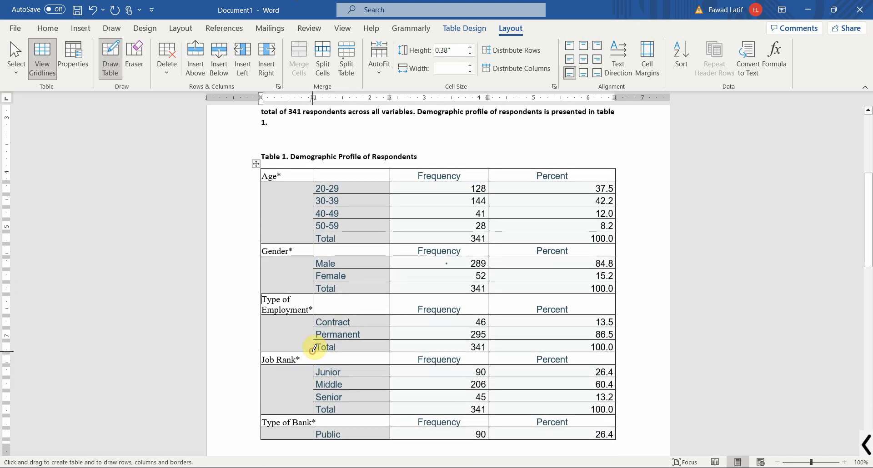
pyautogui.moveTo(313, 348); pyautogui.dragTo(312, 363)
pyautogui.scroll(-1, 312, 364)
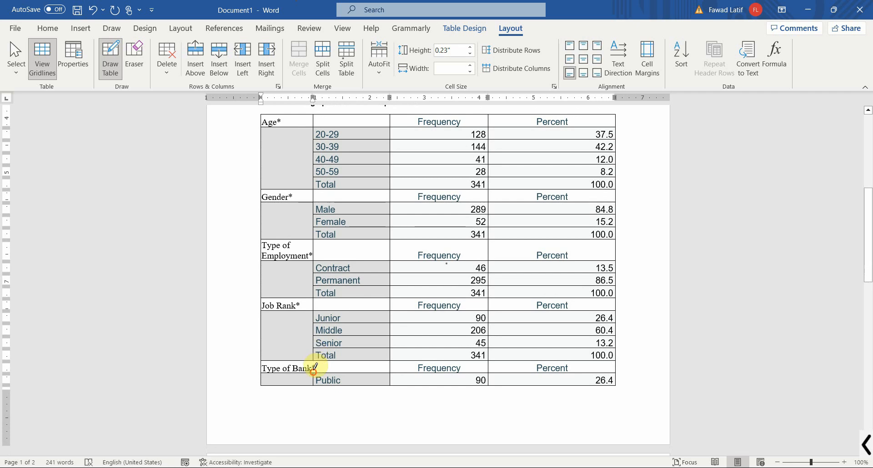
pyautogui.moveTo(313, 364); pyautogui.dragTo(314, 373)
pyautogui.press('Escape')
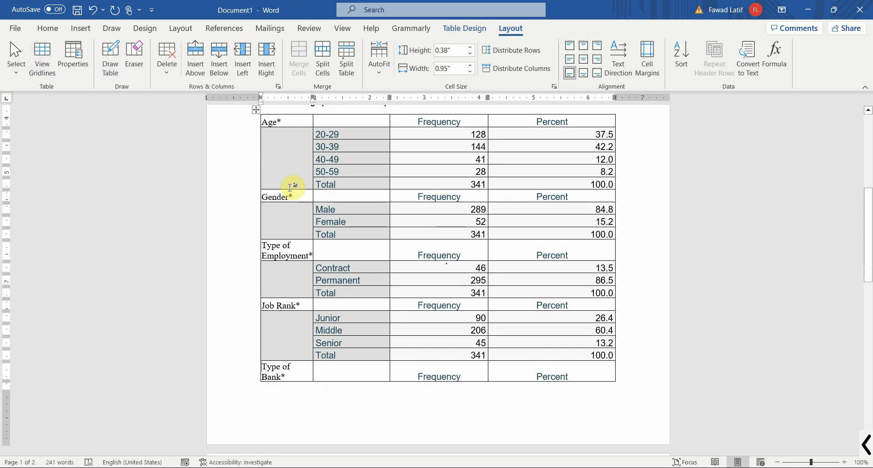
# Move the Age and Gender headings from the first column into the empty heading cells above their categories
pyautogui.click(290, 122)
pyautogui.doubleClick(294, 120)
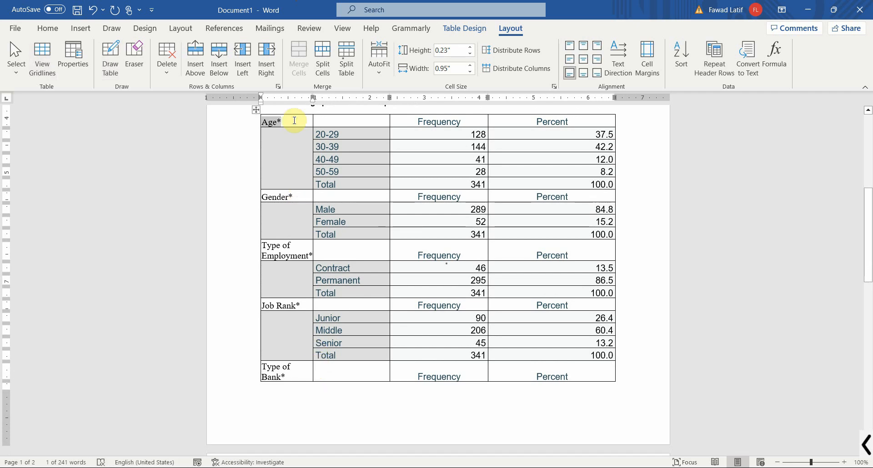
pyautogui.click(301, 194)
pyautogui.press('Delete')
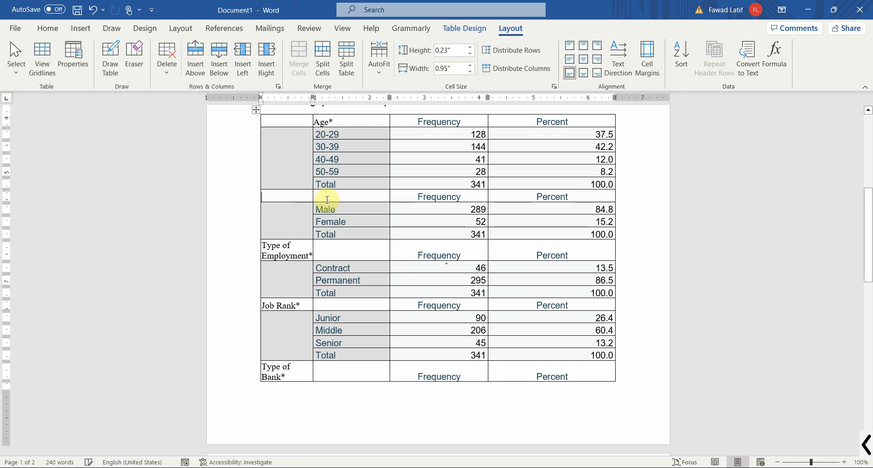
# Move the Type of Employment heading into the empty cell above the Contract and Permanent categories
pyautogui.click(296, 248)
pyautogui.hotkey('shift', 'Right')
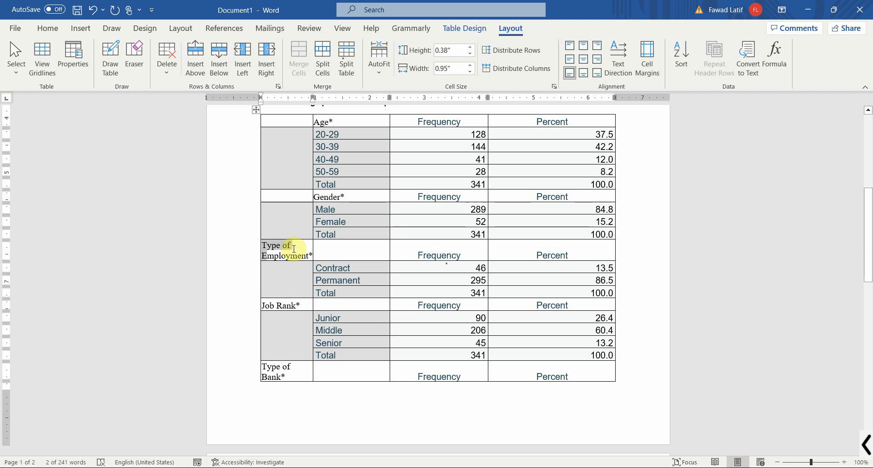
pyautogui.hotkey('ctrl', 'x')
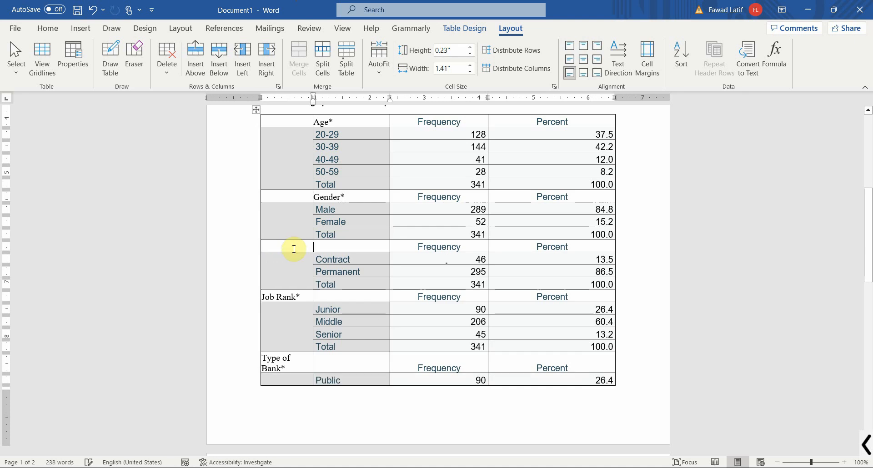
pyautogui.press('Tab')
pyautogui.hotkey('ctrl', 'v')
# Move the Job Rank and Type of Bank headings into the empty cells above their categories
pyautogui.click(304, 305)
pyautogui.hotkey('shift', 'Home')
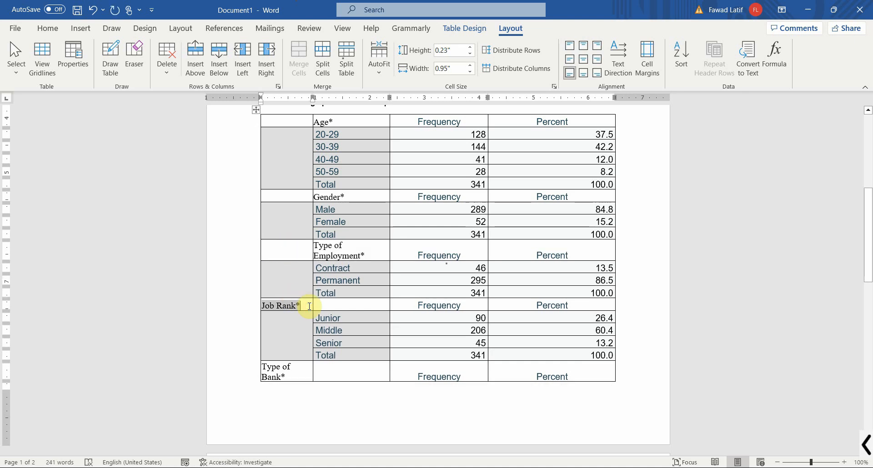
pyautogui.hotkey('ctrl', 'x')
pyautogui.click(323, 304)
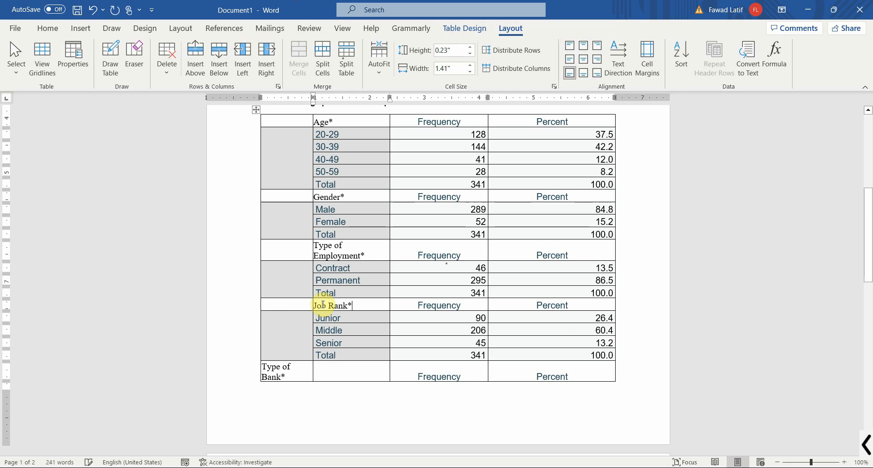
pyautogui.tripleClick(295, 369)
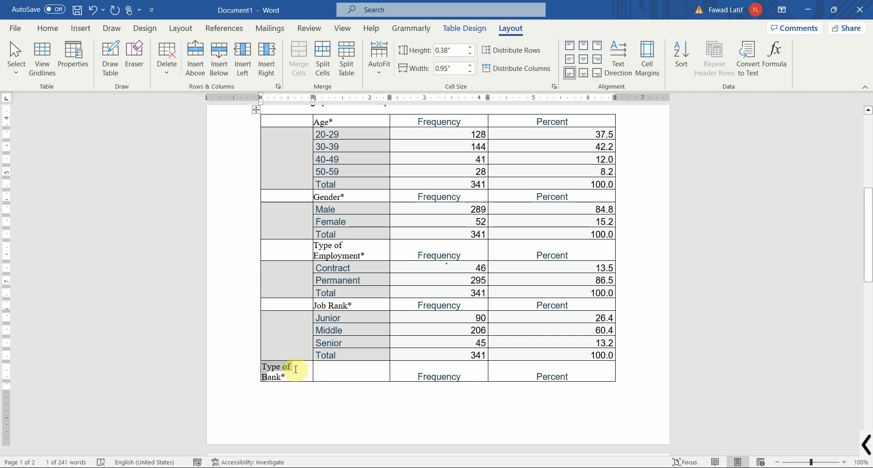
pyautogui.press('Delete')
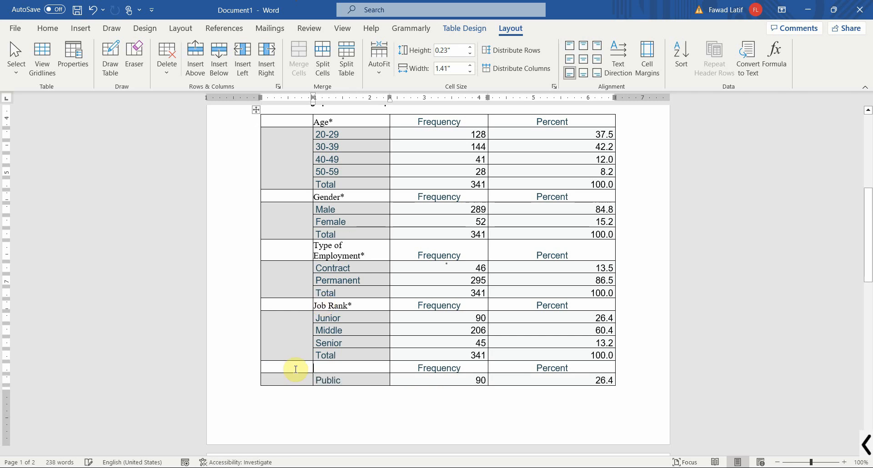
pyautogui.hotkey('ctrl', 'z')
# Delete the emptied first column of the demographic table
pyautogui.scroll(-3, 296, 369)
pyautogui.scroll(5, 296, 369)
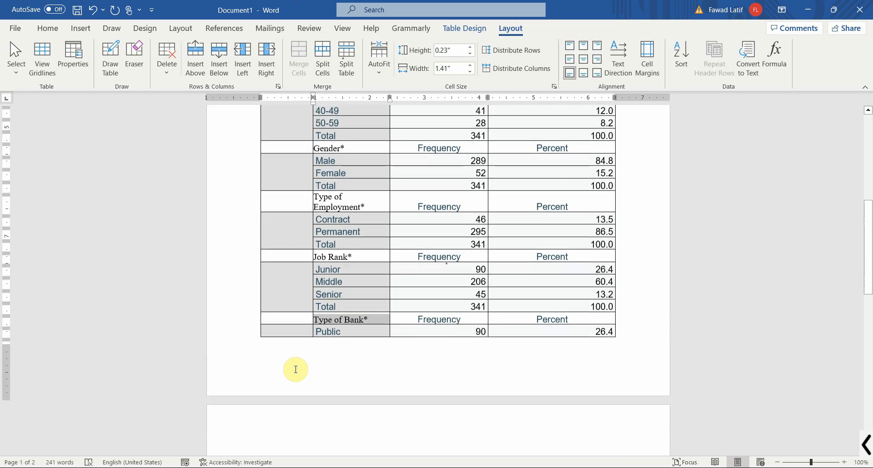
pyautogui.scroll(1, 297, 369)
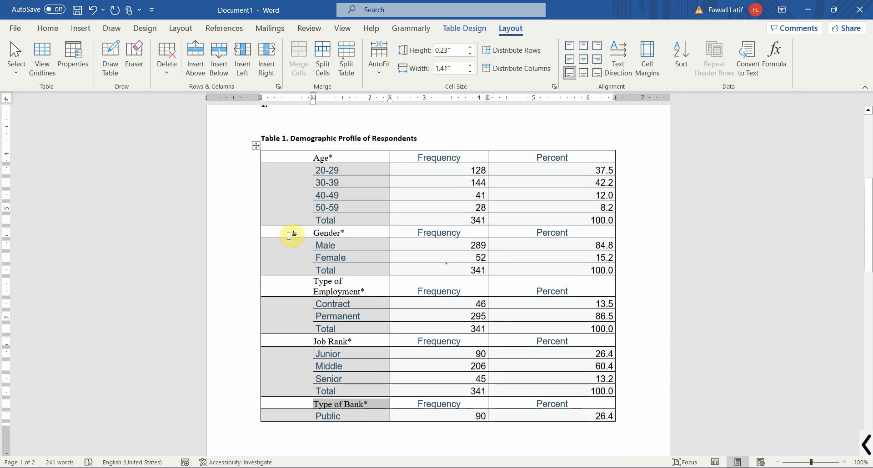
pyautogui.click(286, 148)
pyautogui.press('BackSpace')
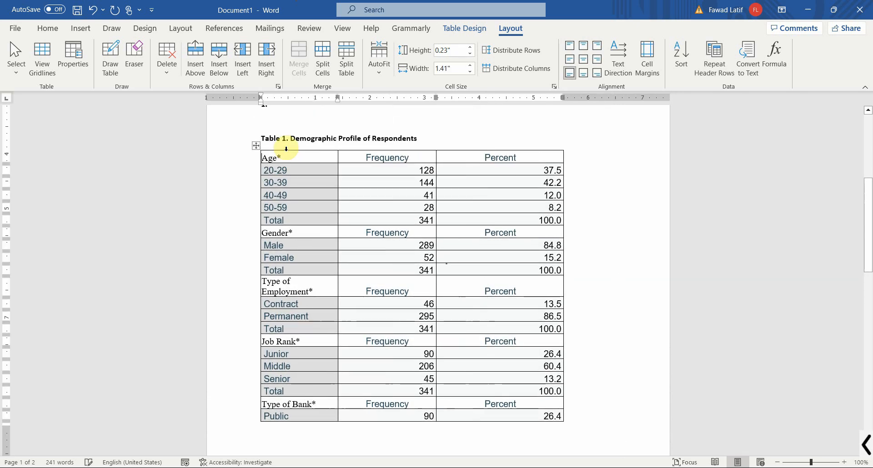
# Delete the Total rows of the Age and Gender sections
pyautogui.hotkey('shift', 'Right')
pyautogui.hotkey('shift', 'Right')
pyautogui.hotkey('shift', 'Right')
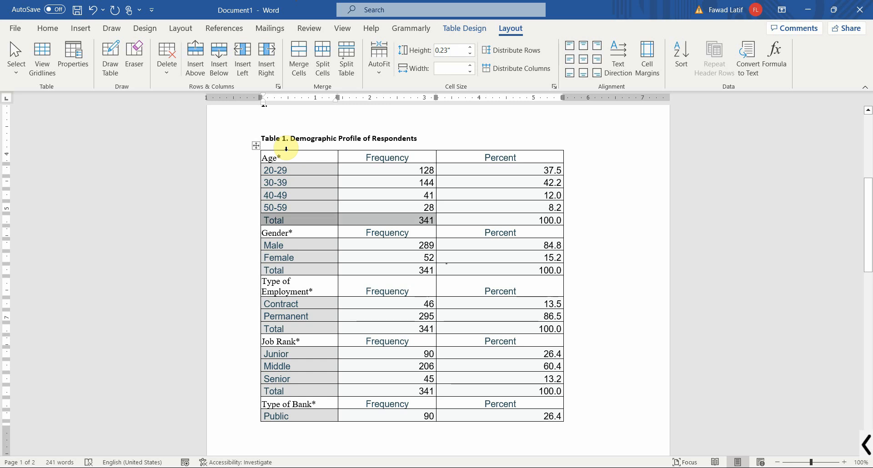
pyautogui.press('BackSpace')
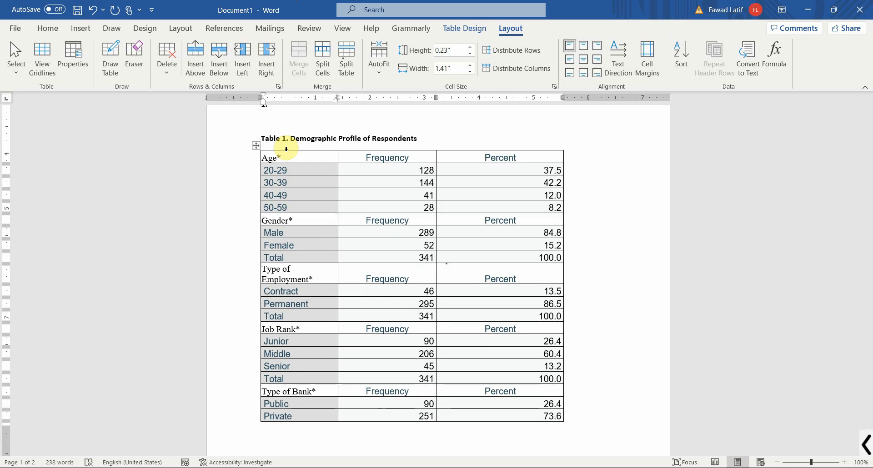
pyautogui.hotkey('shift', 'Right')
pyautogui.hotkey('shift', 'Right')
pyautogui.hotkey('shift', 'Right')
pyautogui.hotkey('shift', 'Right')
pyautogui.press('BackSpace')
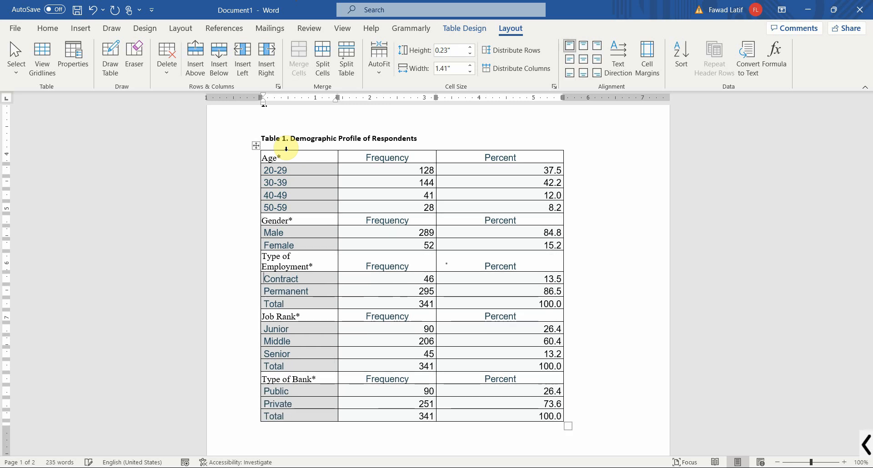
# Delete the Total rows of the Type of Employment and Job Rank sections, keeping the one at the table's end
pyautogui.hotkey('shift', 'Right')
pyautogui.hotkey('shift', 'Right')
pyautogui.hotkey('shift', 'Right')
pyautogui.press('BackSpace')
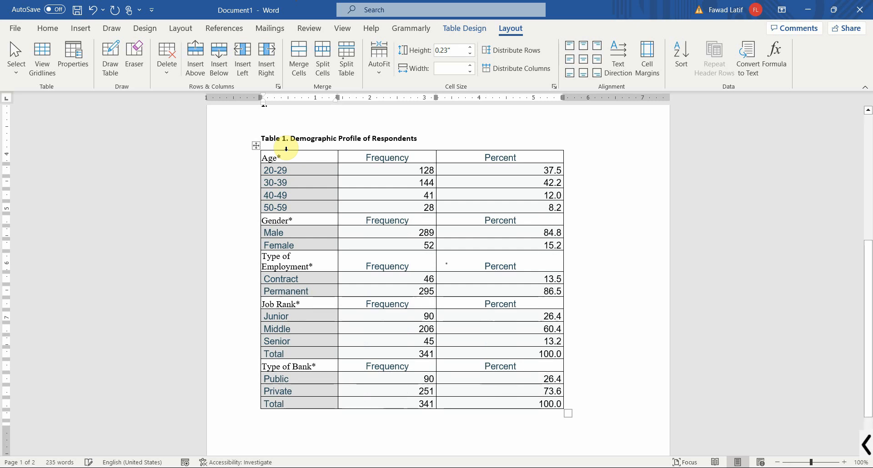
pyautogui.hotkey('shift', 'Right')
pyautogui.hotkey('shift', 'Right')
pyautogui.hotkey('shift', 'Right')
pyautogui.hotkey('shift', 'Right')
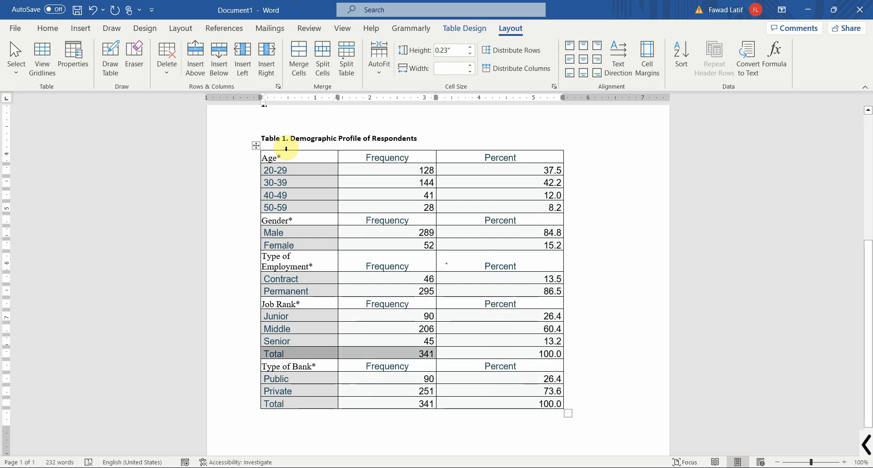
pyautogui.press('BackSpace')
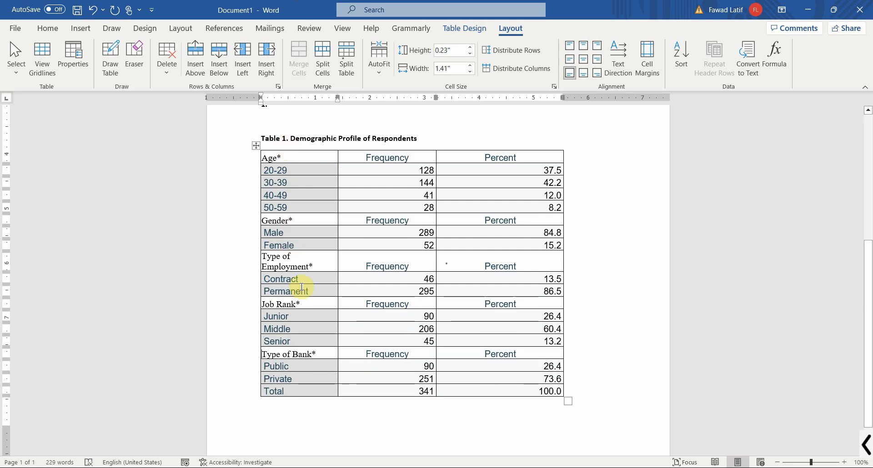
# Remove the asterisks from the Type of Bank, Job Rank, Type of Employment, Gender and Age headings
pyautogui.click(327, 354)
pyautogui.press('BackSpace')
pyautogui.press('Up')
pyautogui.press('Up')
pyautogui.press('Up')
pyautogui.press('Up')
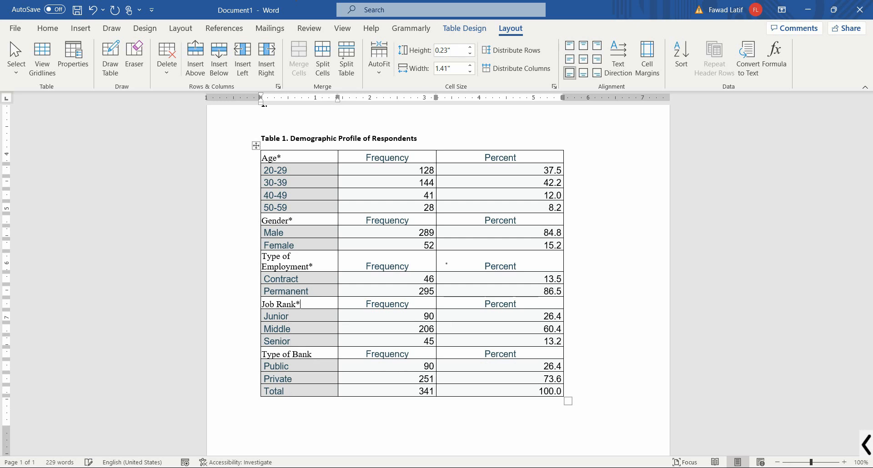
pyautogui.press('BackSpace')
pyautogui.press('Up')
pyautogui.press('Up')
pyautogui.press('Up')
pyautogui.press('Up')
pyautogui.press('Up')
pyautogui.press('Up')
pyautogui.press('Up')
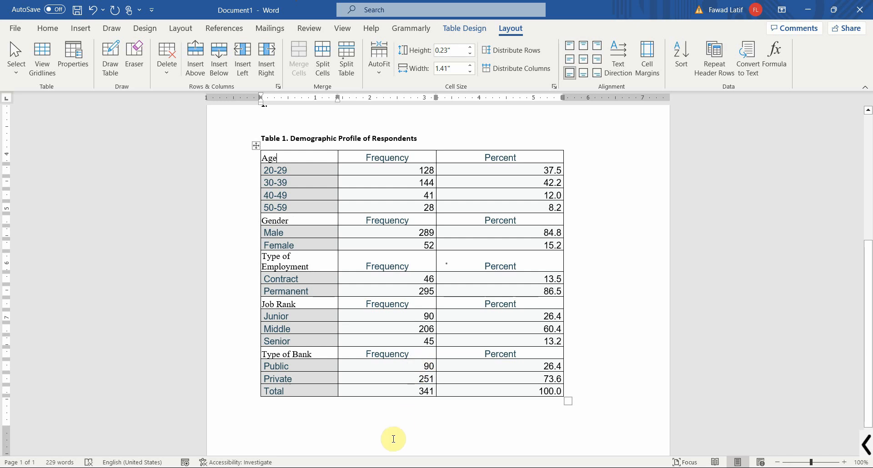
# Add the heading "Demographic Profile of Respondents" above the summary paragraph and remove the blank line between them
pyautogui.scroll(5, 367, 207)
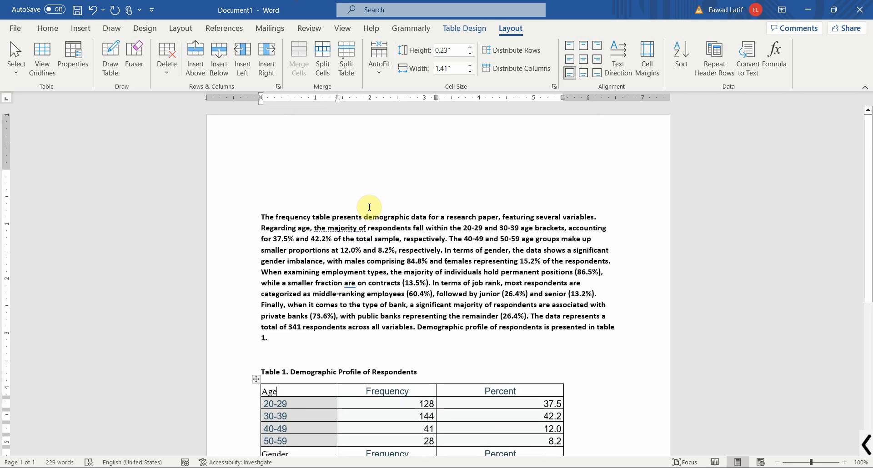
pyautogui.click(275, 183)
pyautogui.write('Demo')
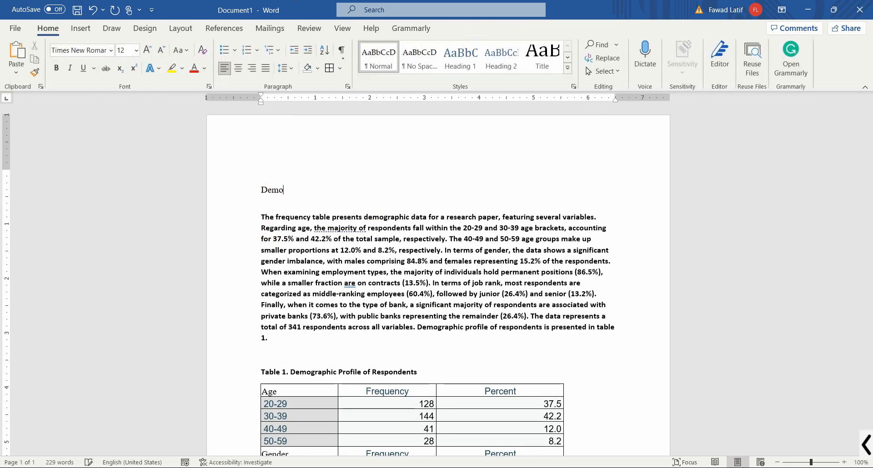
pyautogui.write('graphic Pro')
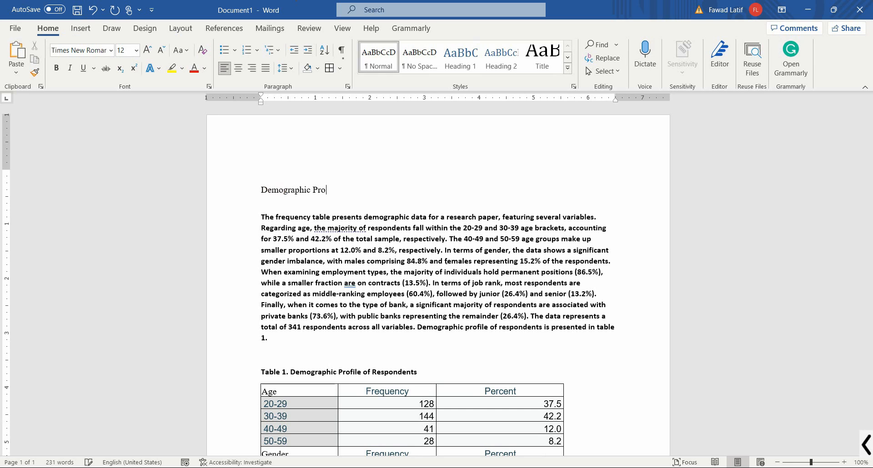
pyautogui.write('file of Respondents')
pyautogui.click(291, 211)
pyautogui.press('Delete')
# Justify the whole summary paragraph
pyautogui.hotkey('shift', 'Down')
pyautogui.hotkey('shift', 'Down')
pyautogui.hotkey('shift', 'Down')
pyautogui.hotkey('shift', 'Down')
pyautogui.hotkey('shift', 'Down')
pyautogui.hotkey('shift', 'Down')
pyautogui.hotkey('shift', 'Down')
pyautogui.hotkey('shift', 'Down')
pyautogui.hotkey('shift', 'Down')
pyautogui.hotkey('shift', 'Down')
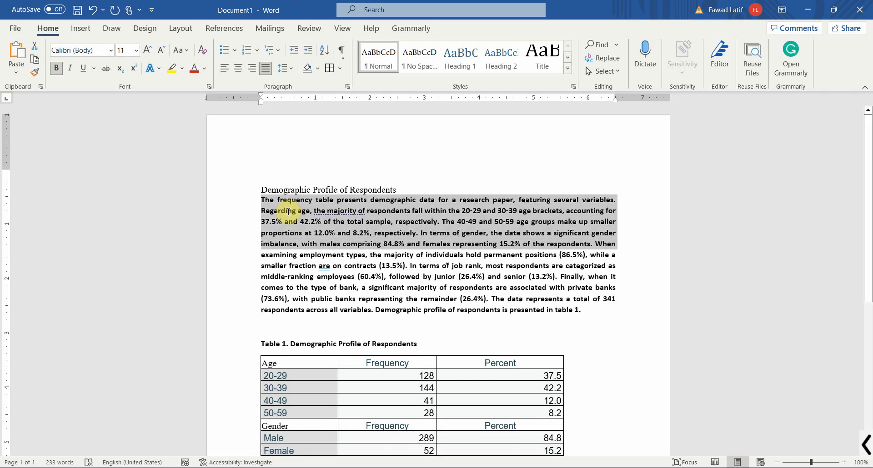
pyautogui.hotkey('shift', 'Down')
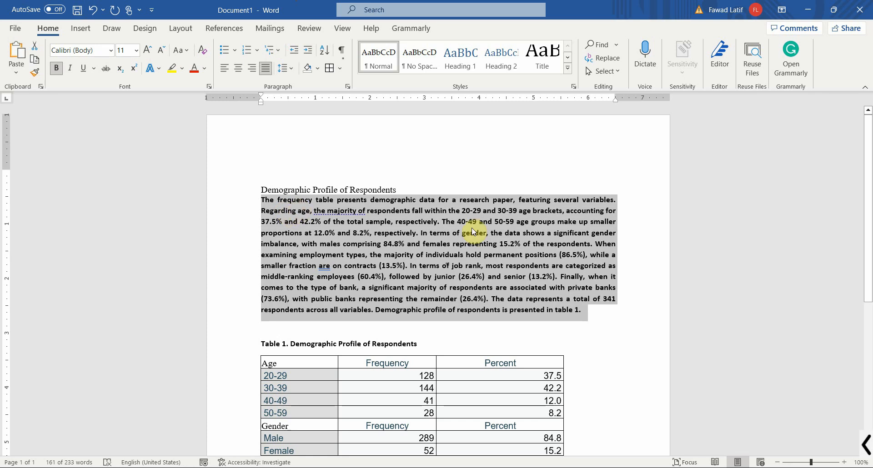
# Delete the blank line between the summary paragraph and the Table 1 caption
pyautogui.click(321, 330)
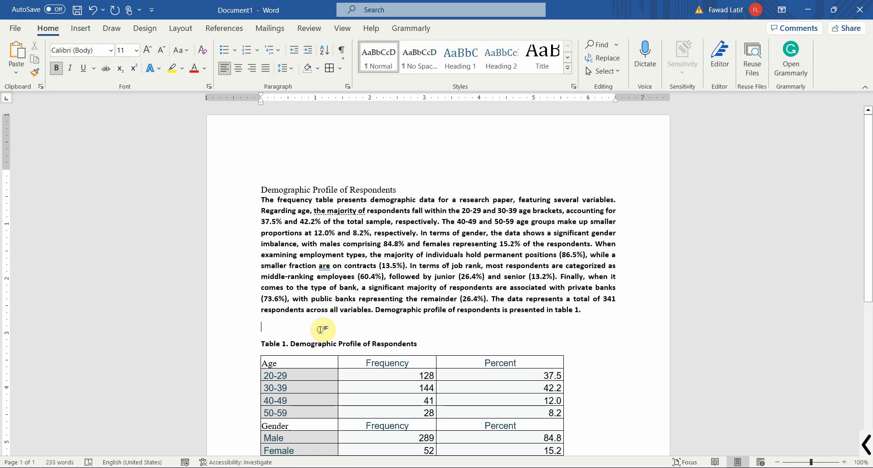
pyautogui.press('Delete')
pyautogui.scroll(-4, 452, 409)
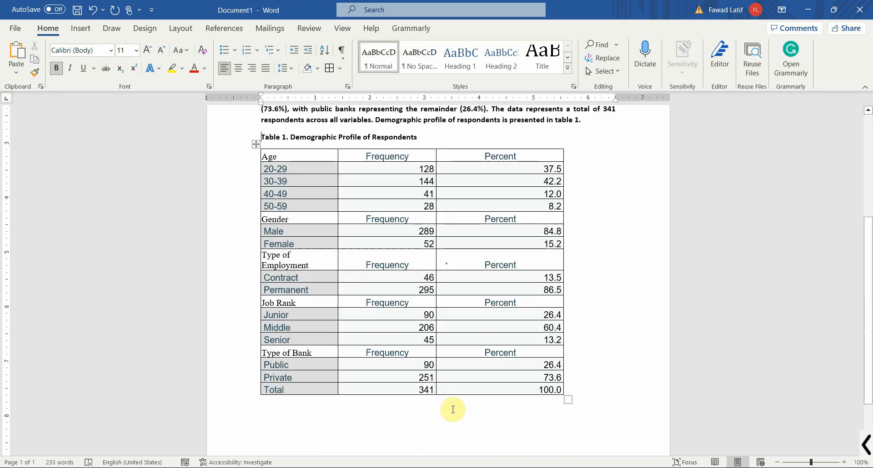